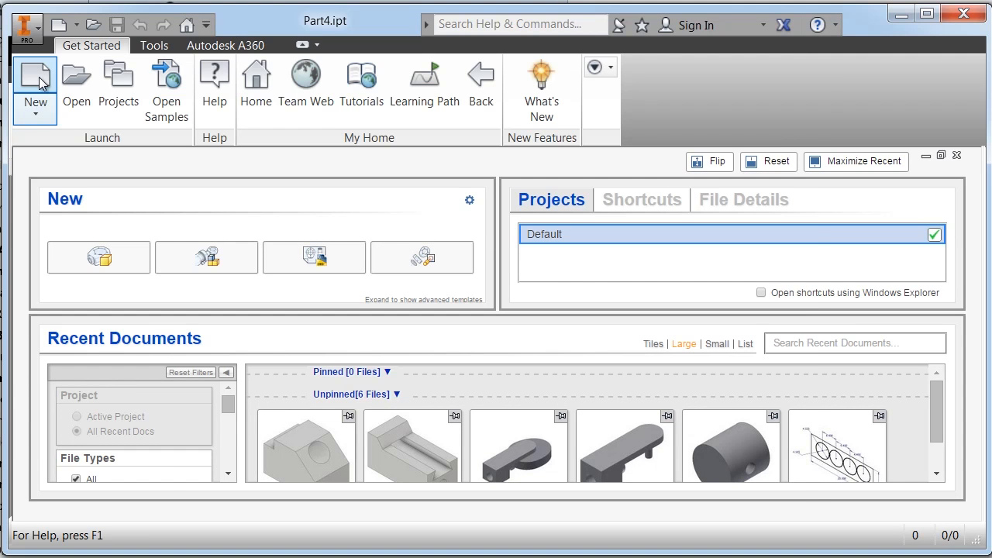
Create a new part file from the Standard.ipt template
left_click(38, 77)
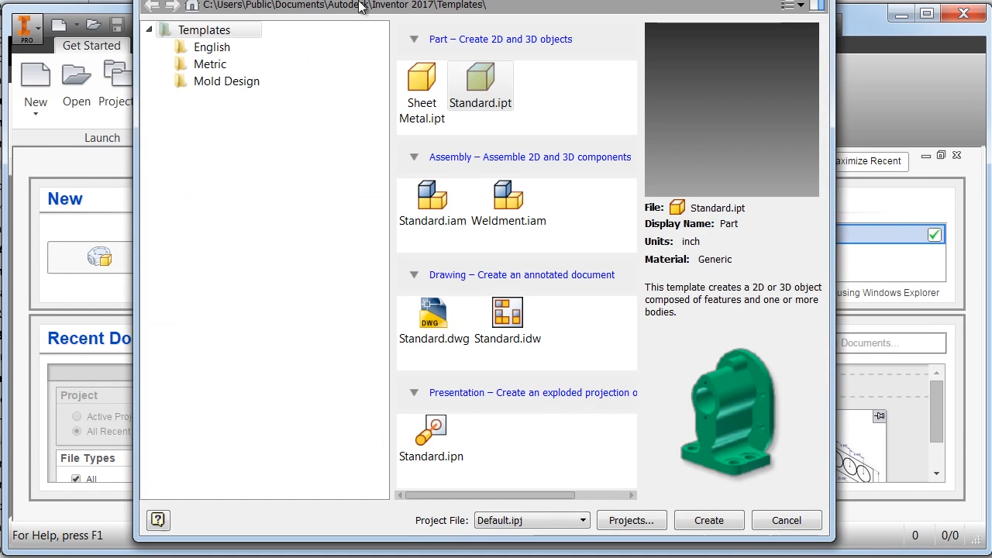
left_click_drag(387, 0, 388, 0)
left_click(484, 66)
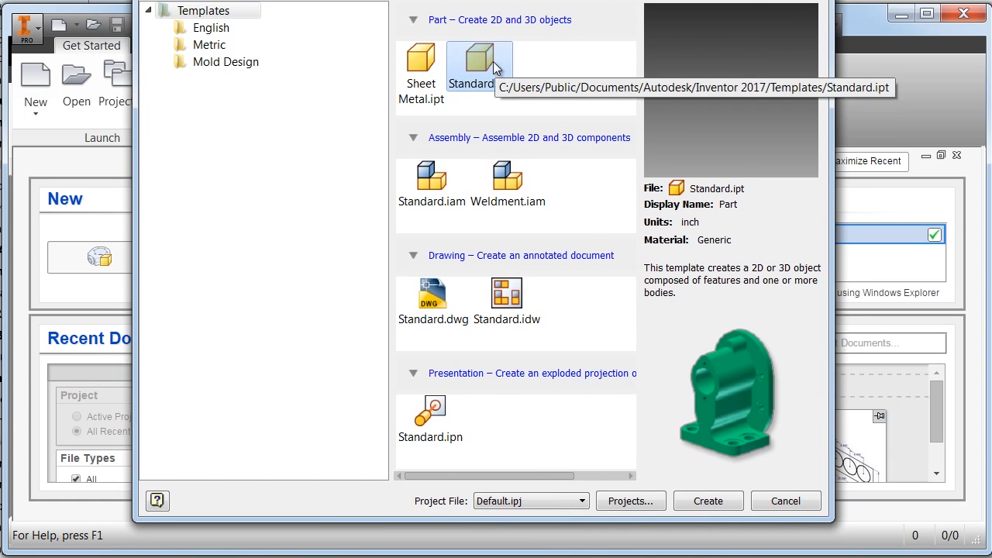
left_click(706, 501)
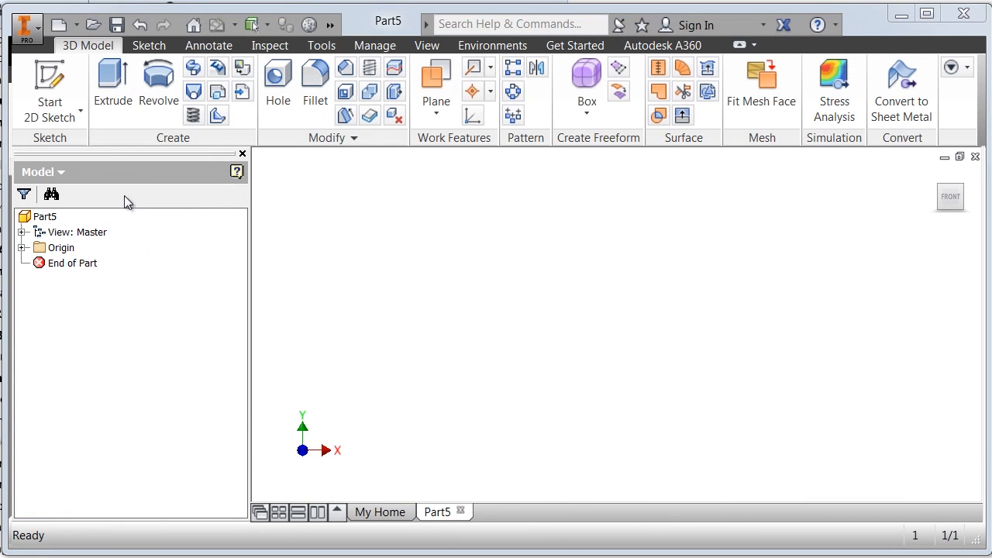
Start a 2D sketch on the front (XY) plane and draw a circle about 1.145 in in diameter centred on the origin
left_click(69, 83)
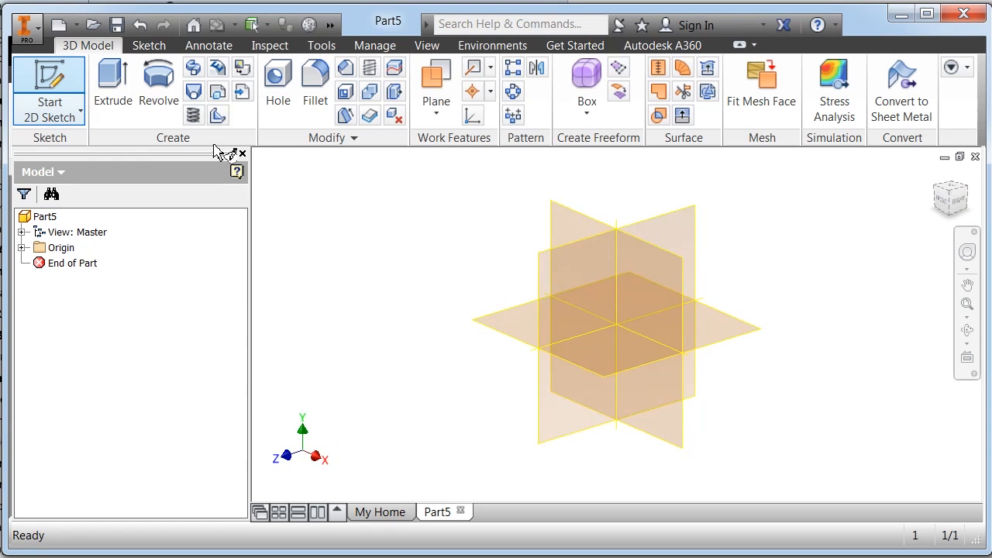
left_click(570, 213)
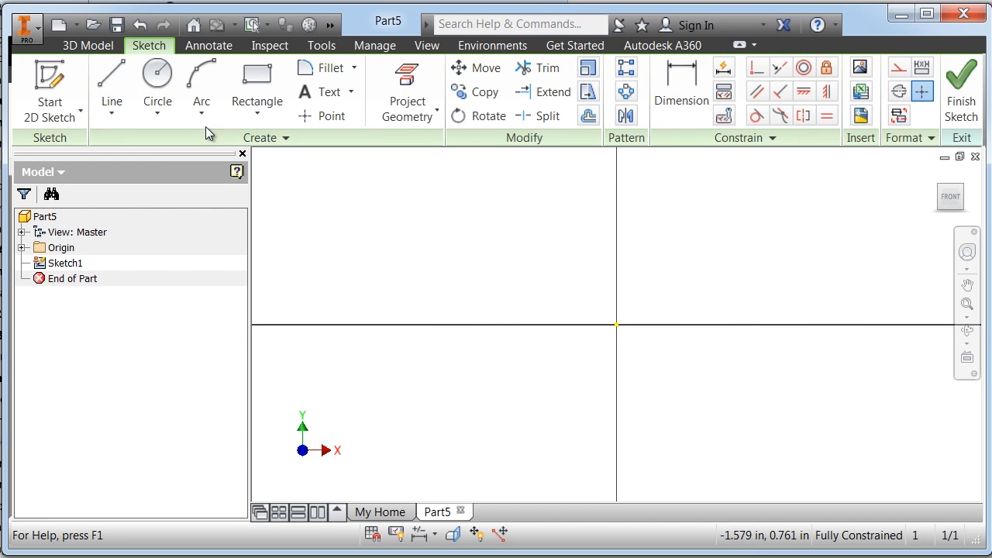
left_click(158, 75)
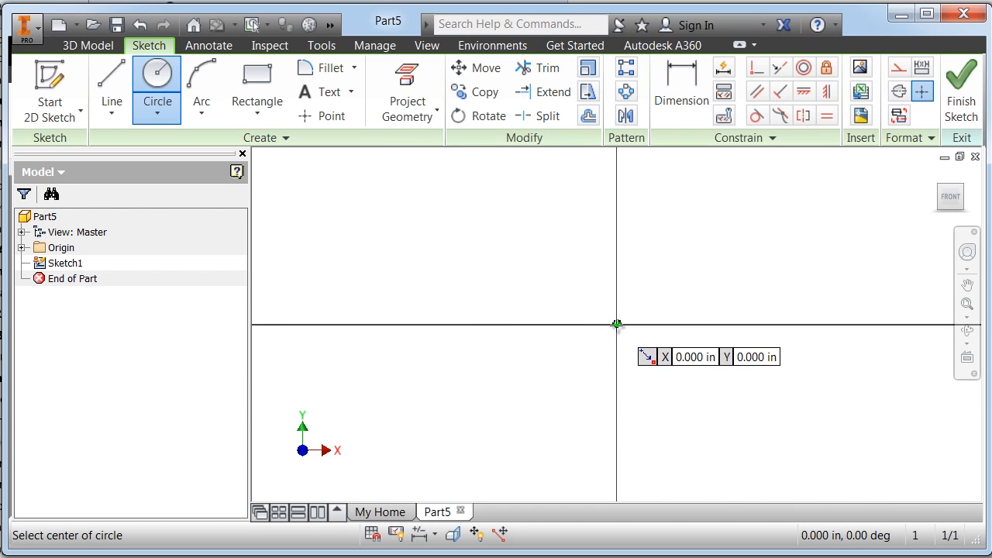
left_click(616, 324)
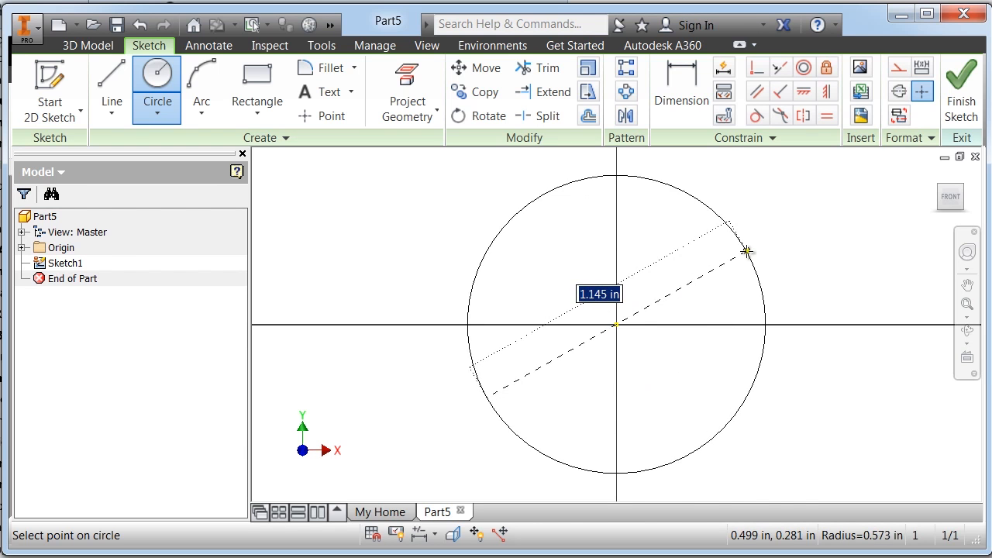
left_click(747, 250)
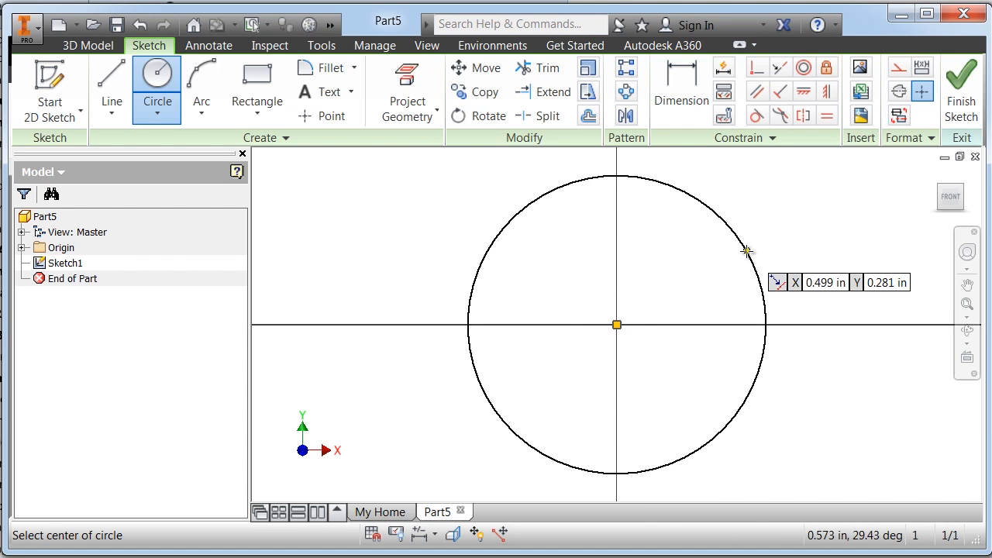
right_click(746, 250)
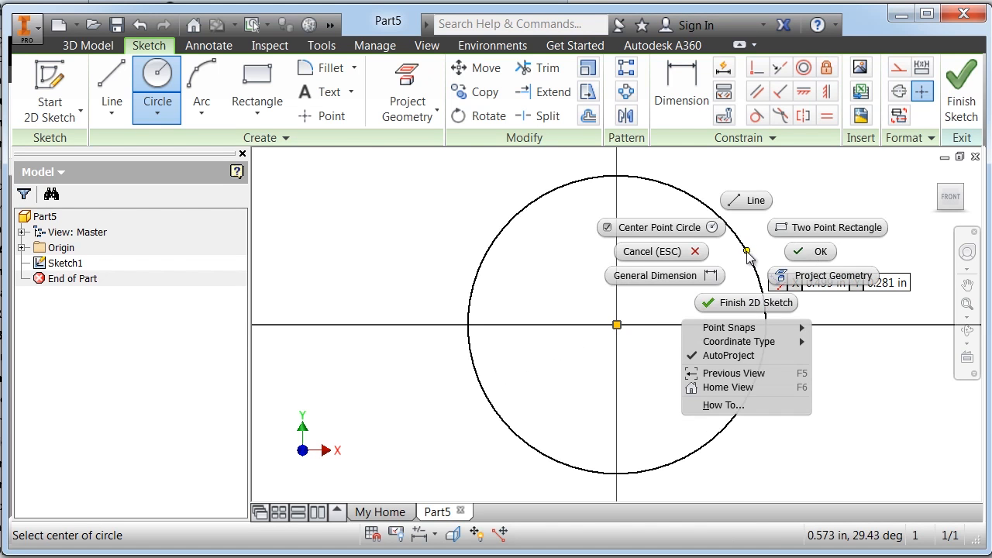
left_click(802, 260)
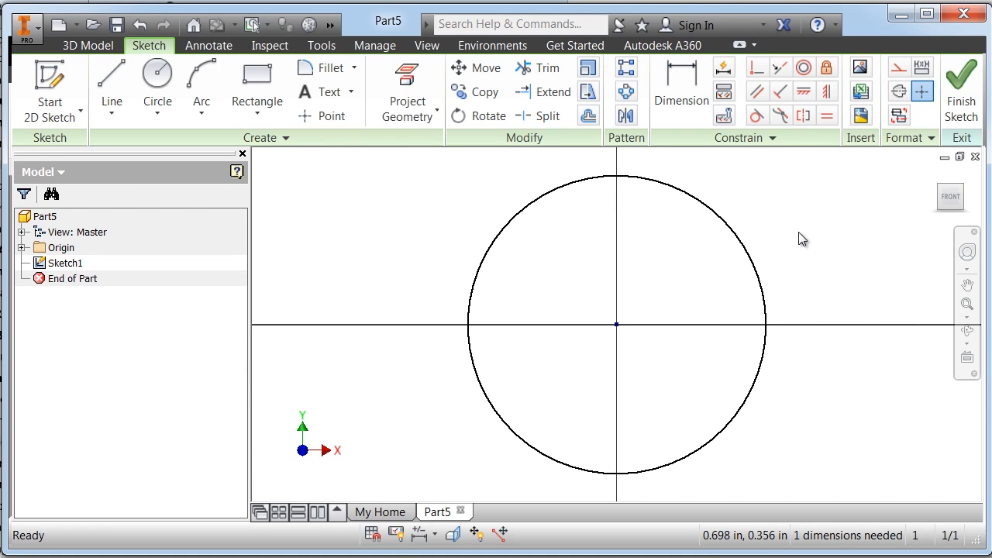
Dimension the circle's diameter as 2 in and finish the sketch
left_click(686, 98)
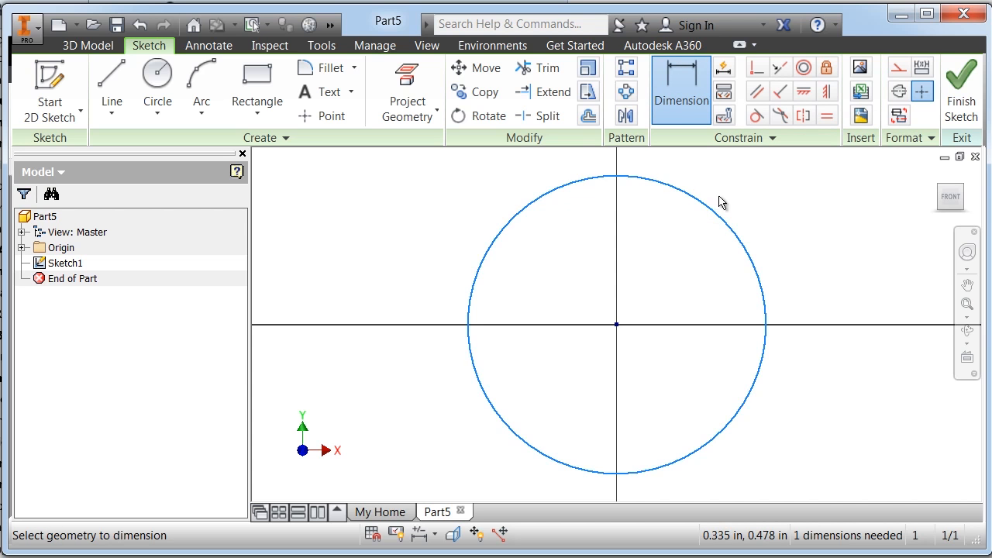
left_click(722, 218)
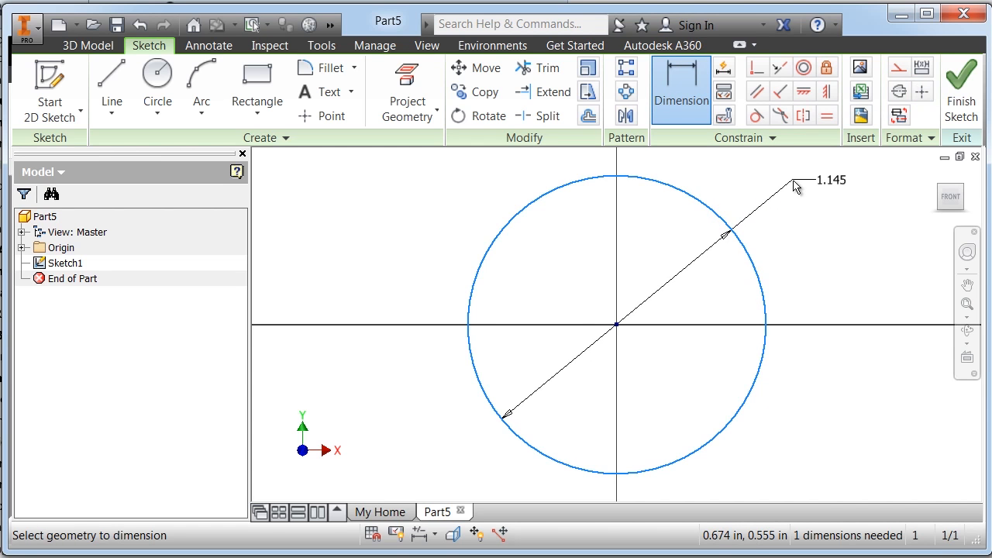
left_click(795, 186)
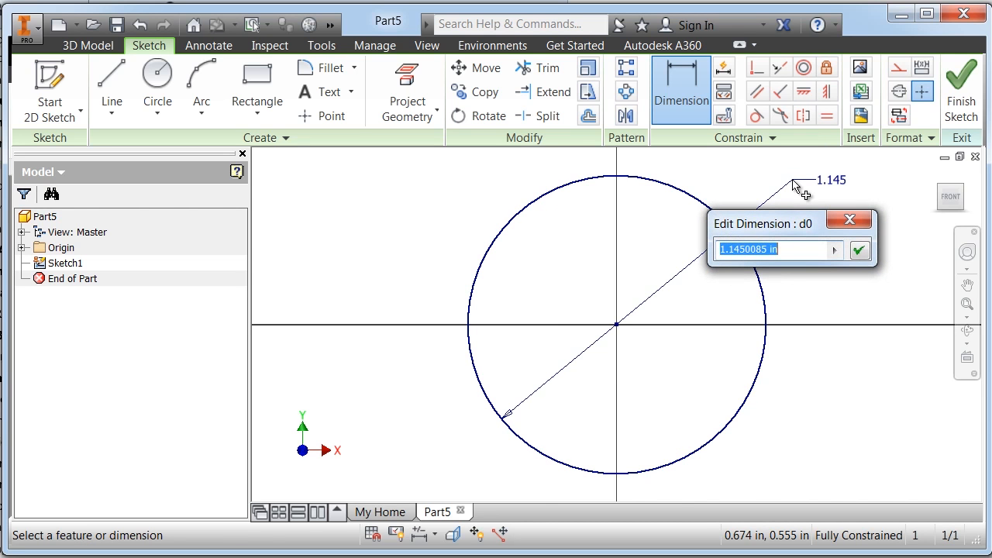
type("2")
key("Return")
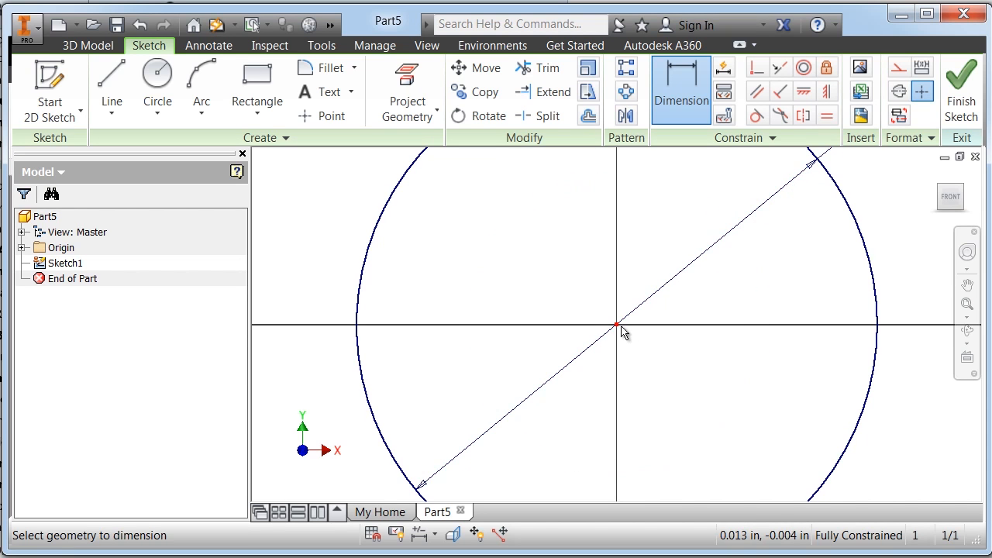
scroll(624, 332, "down", 3)
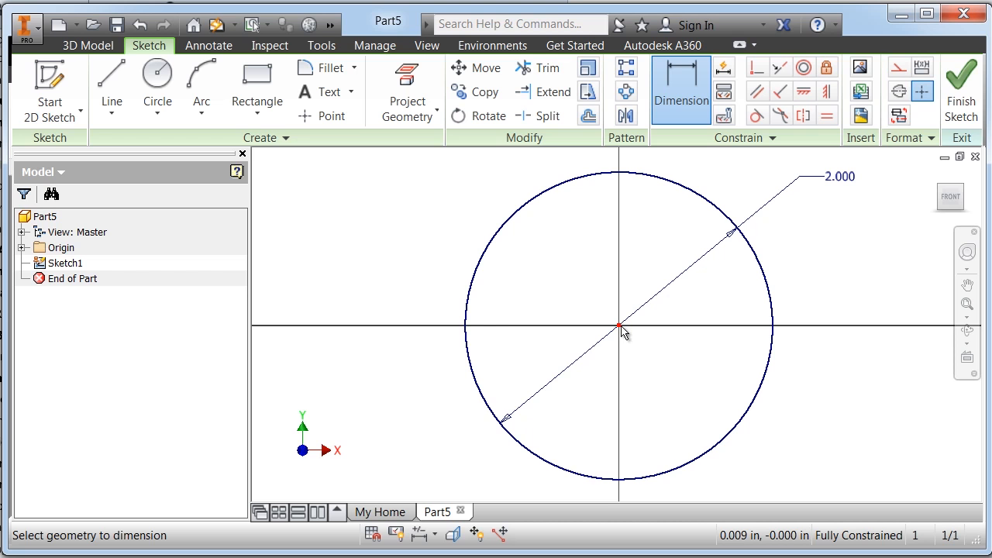
right_click(473, 222)
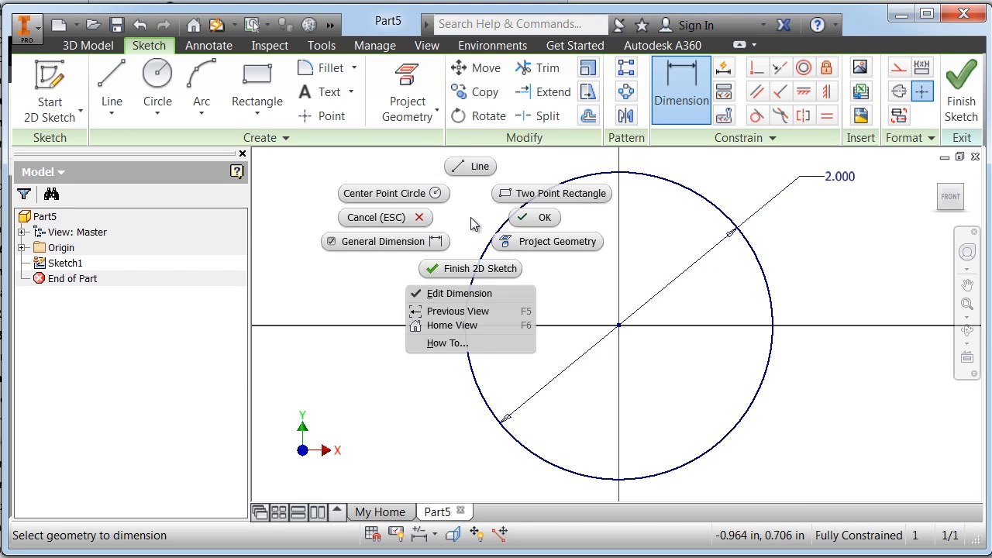
left_click(532, 218)
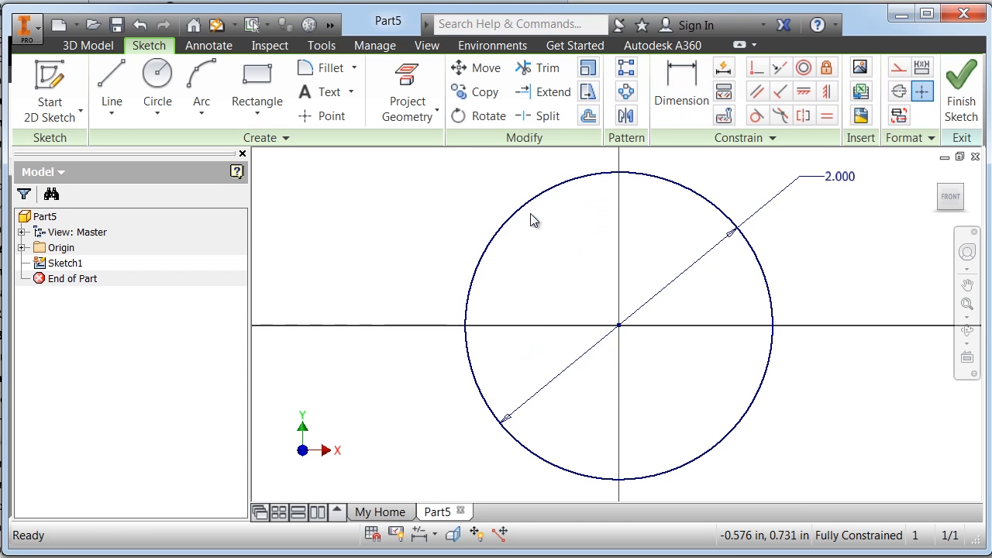
right_click(465, 232)
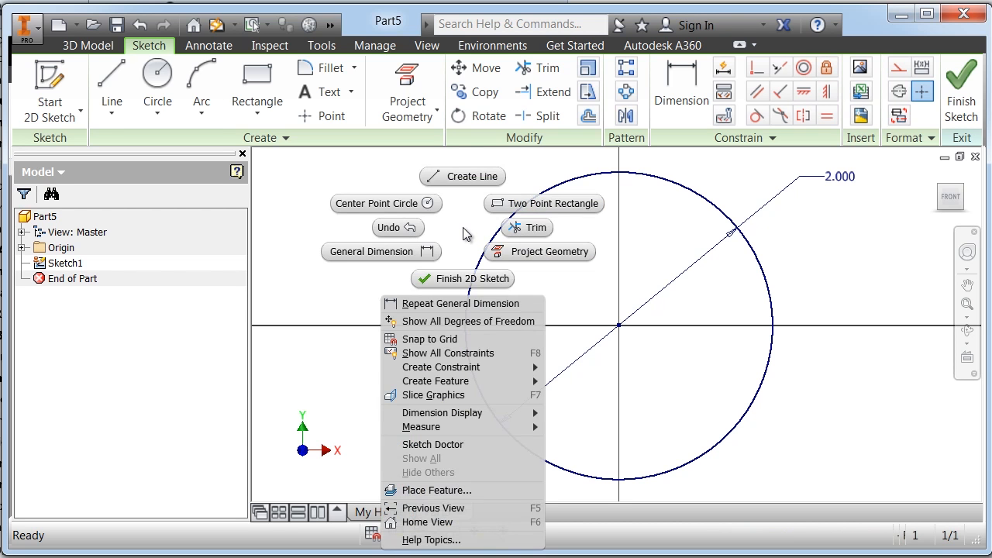
left_click(465, 280)
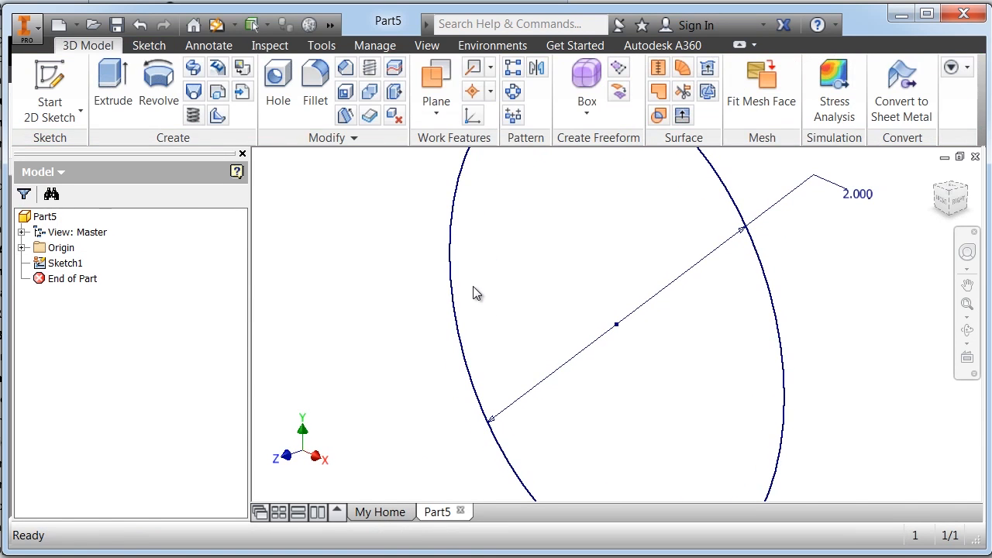
Extrude the circle profile 0.25 in into a solid disc
scroll(595, 337, "down", 3)
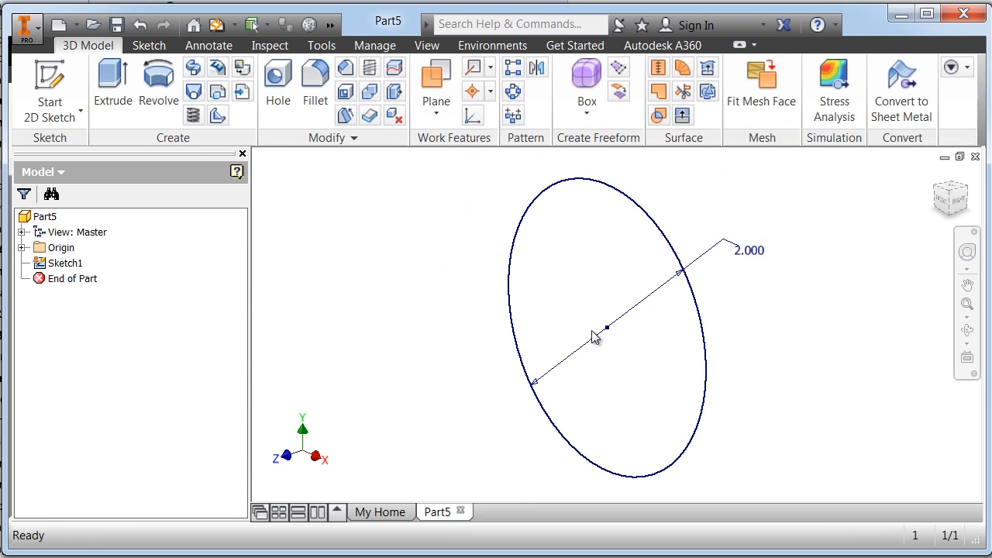
left_click(124, 98)
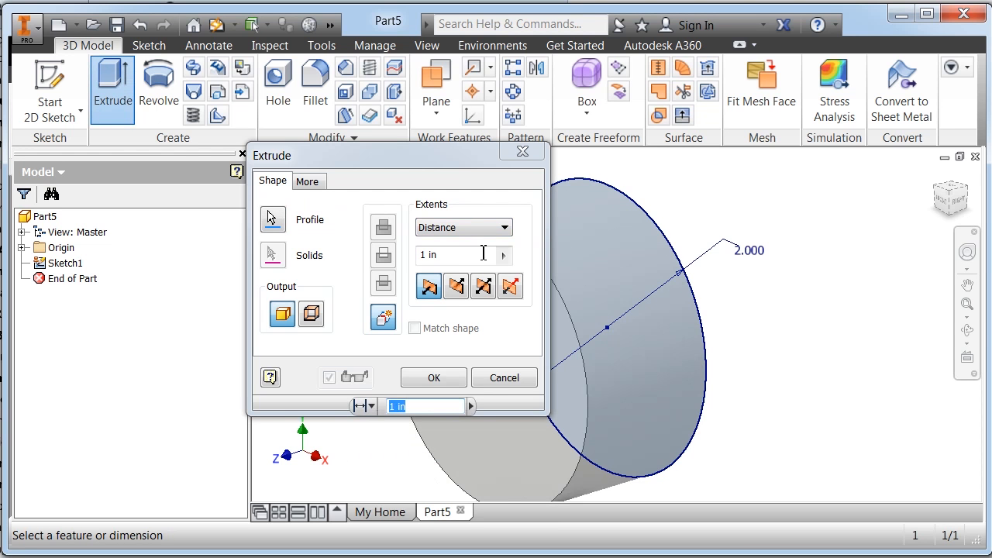
left_click(440, 262)
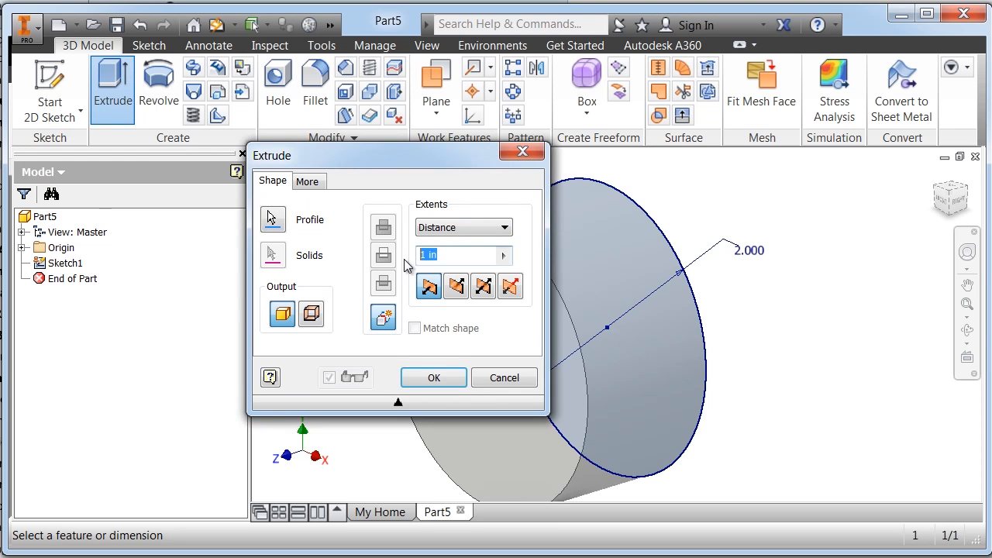
type(".25")
left_click(432, 379)
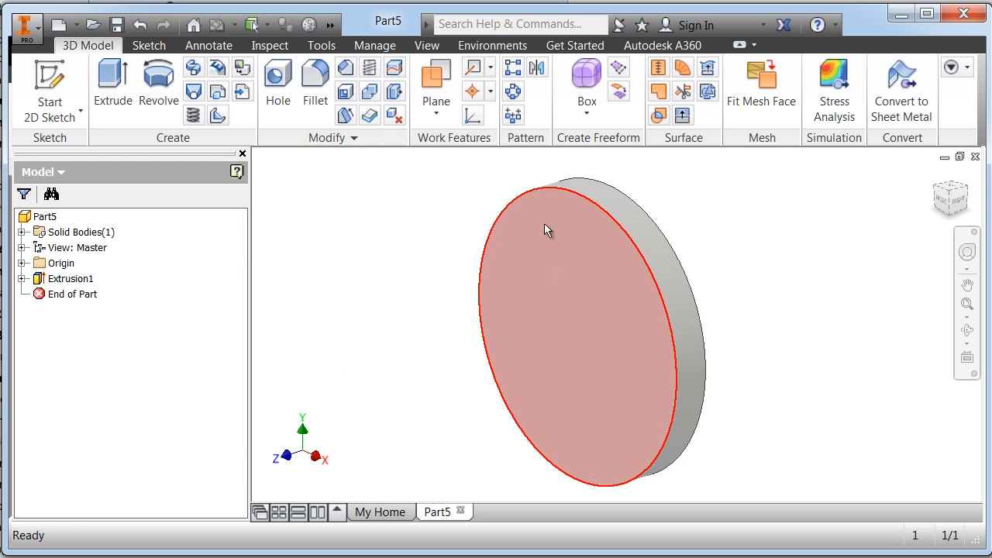
Start a sketch on the disc's front face and draw a circle about 0.46 in in diameter, centred about 0.65 in directly above the disc's centre
right_click(554, 295)
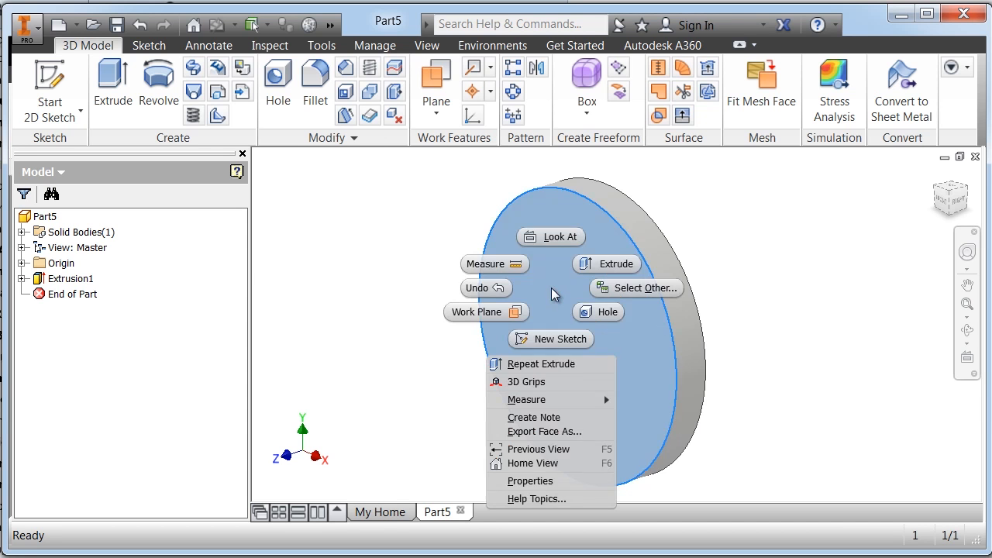
left_click(554, 340)
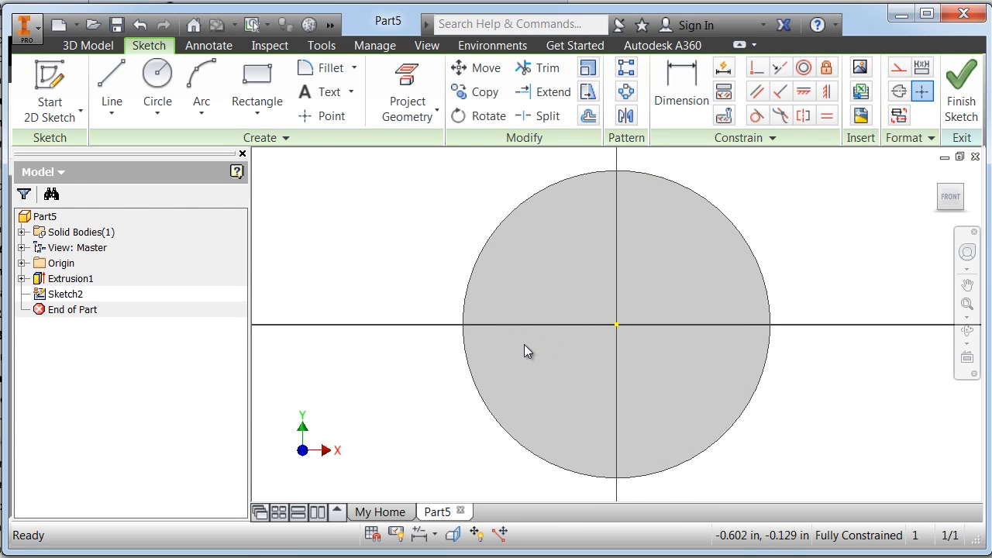
left_click(162, 82)
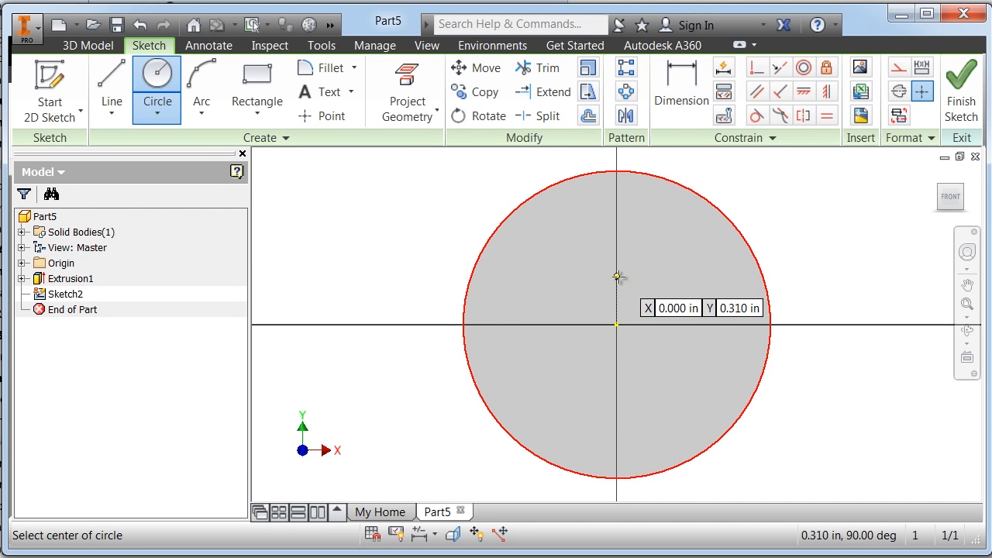
left_click(617, 225)
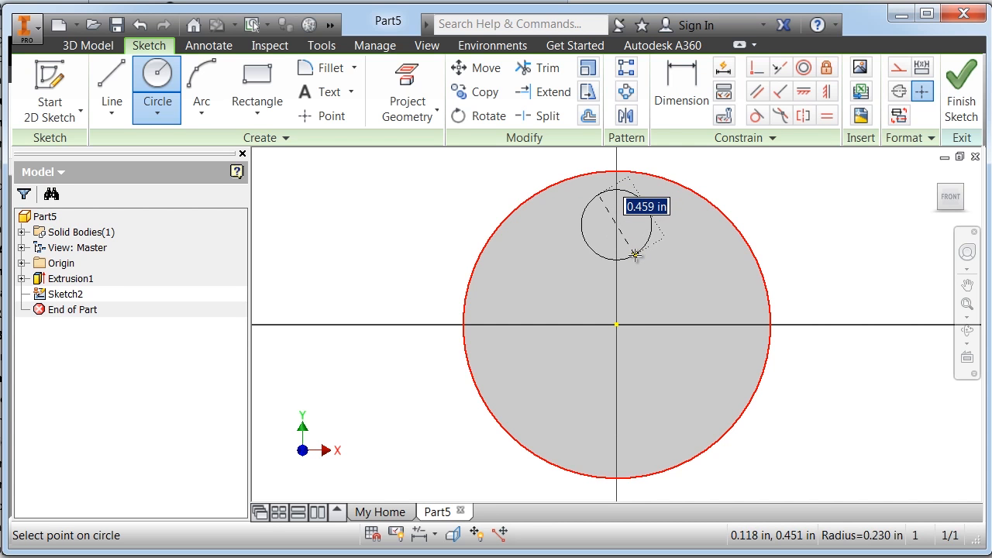
left_click(634, 254)
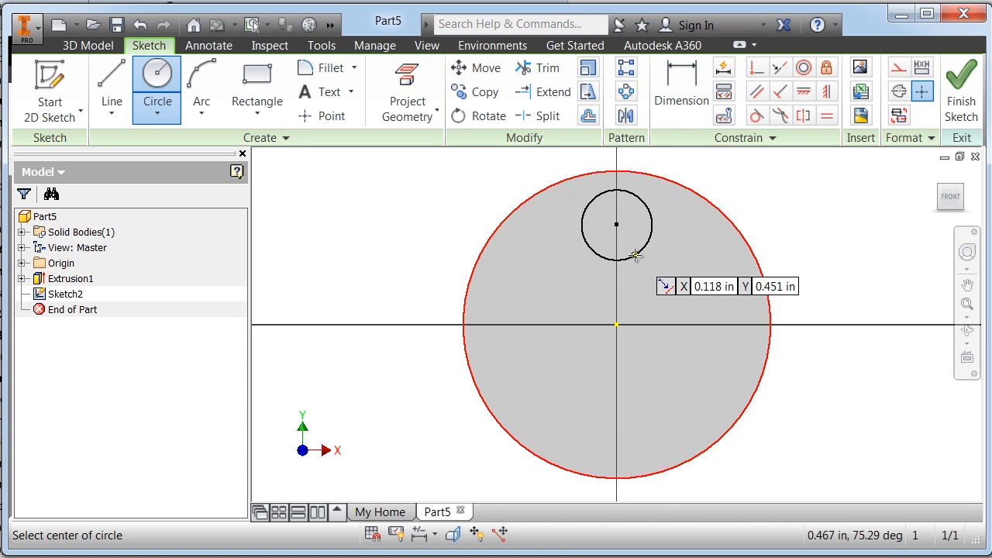
Dimension the vertical distance from the small circle's centre to the disc's centre as 0.5 in
left_click(688, 101)
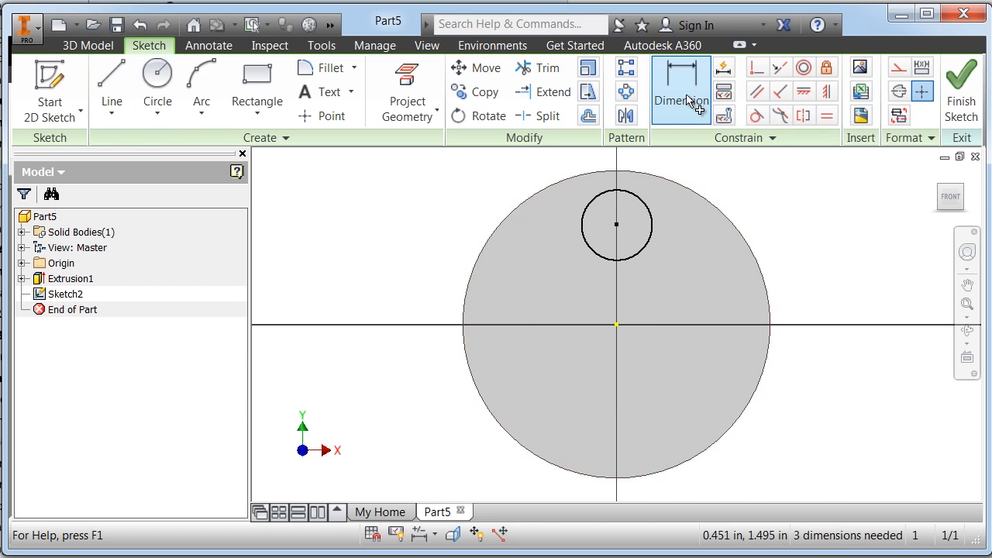
left_click(618, 226)
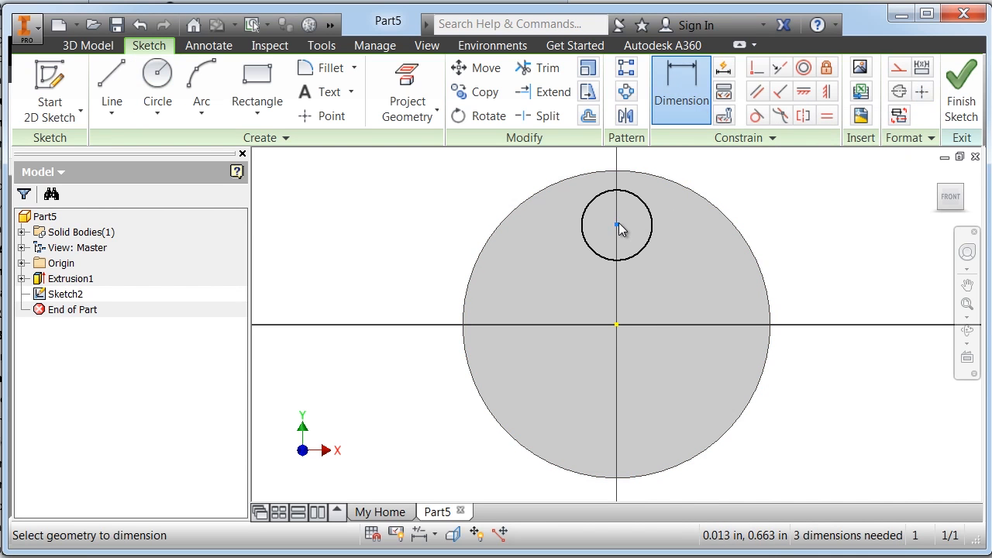
left_click(704, 204)
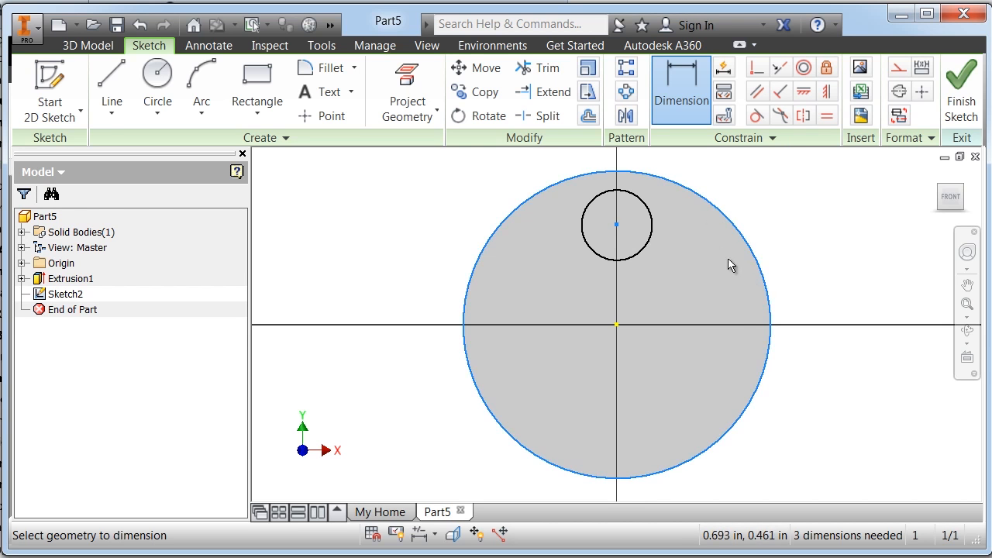
left_click(617, 324)
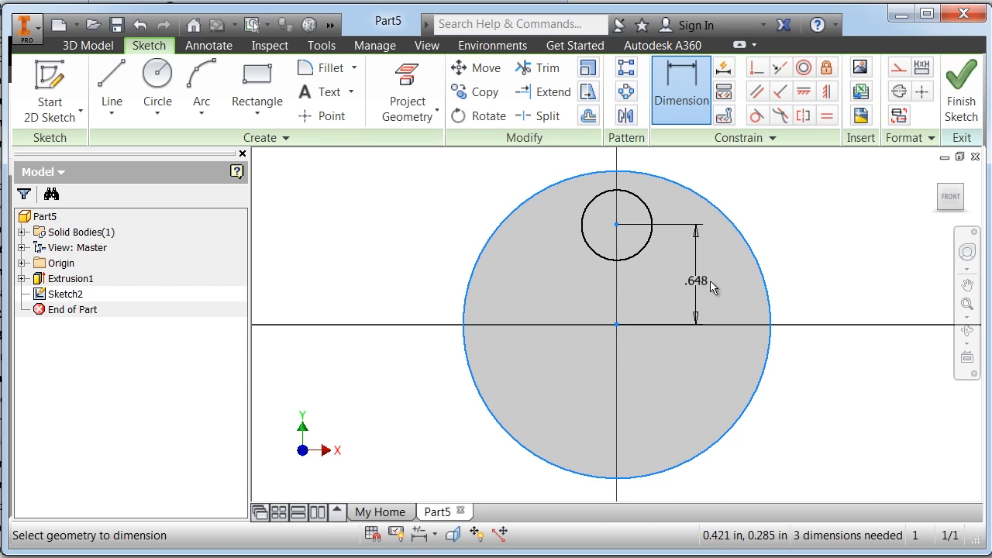
left_click(817, 282)
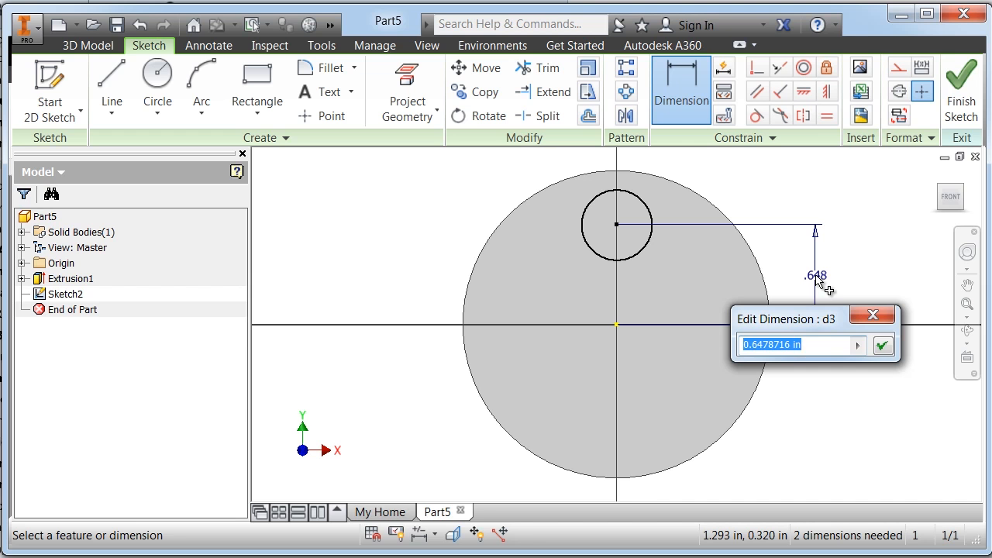
type(".5")
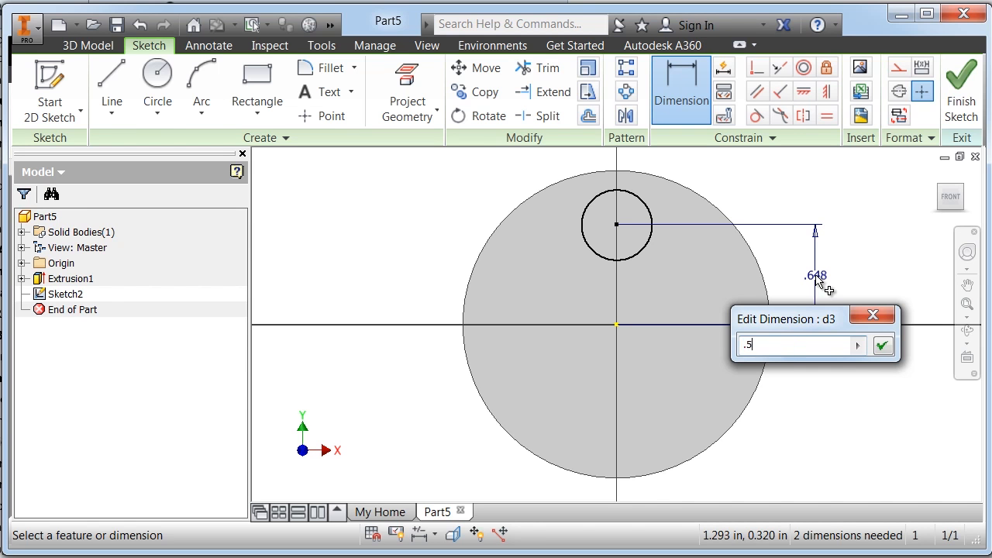
key("Return")
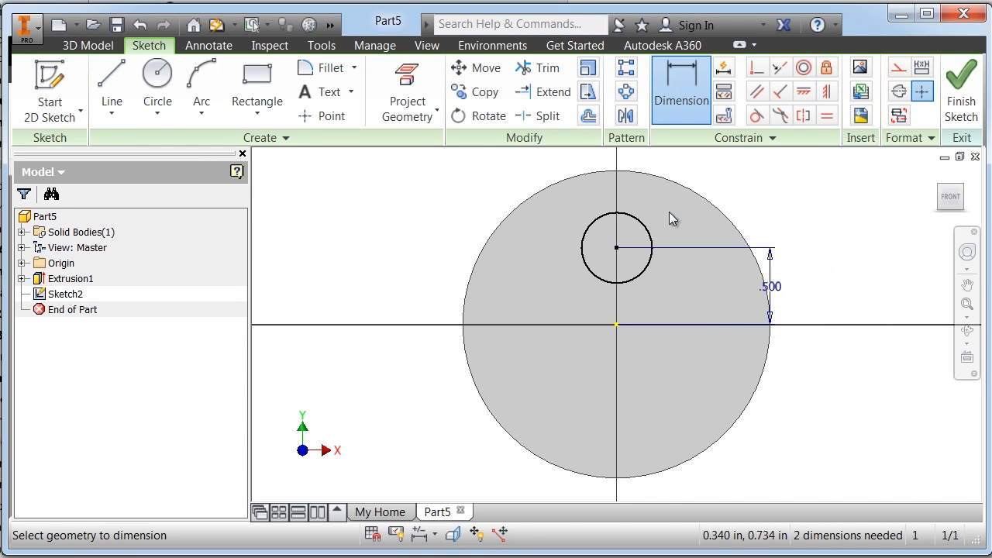
Dimension the small circle's diameter as 0.5 in and finish the sketch
left_click(639, 225)
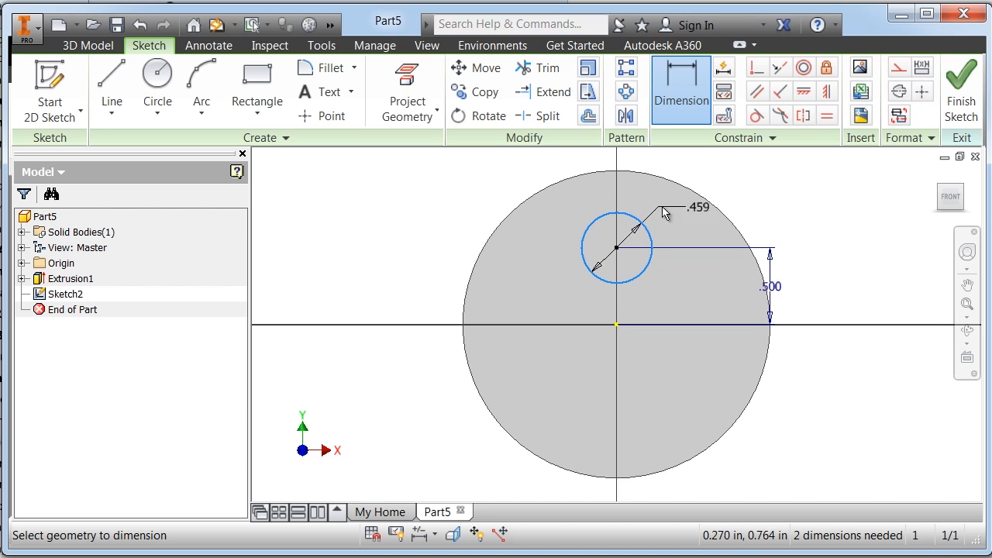
left_click(733, 190)
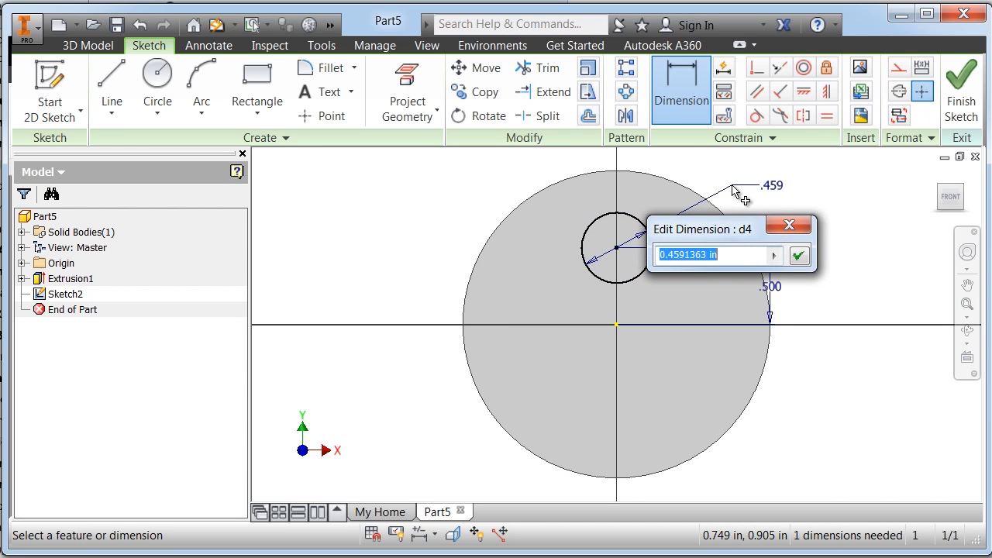
type(".5")
key("Return")
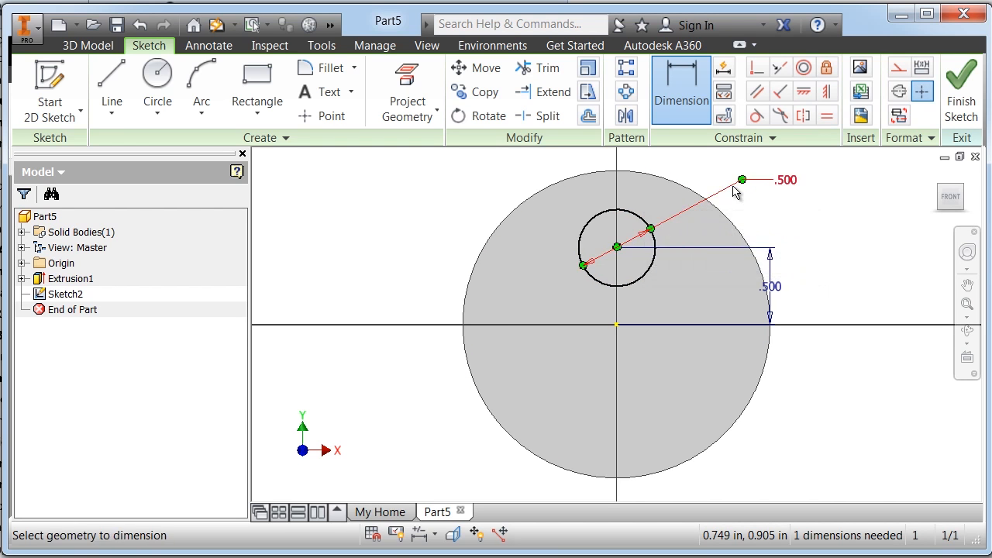
right_click(773, 214)
left_click(822, 207)
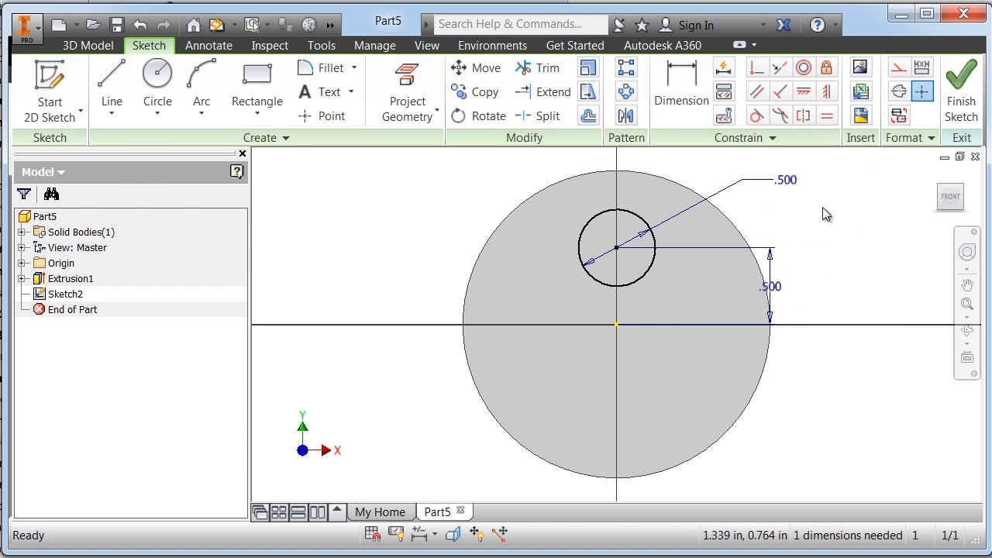
right_click(783, 211)
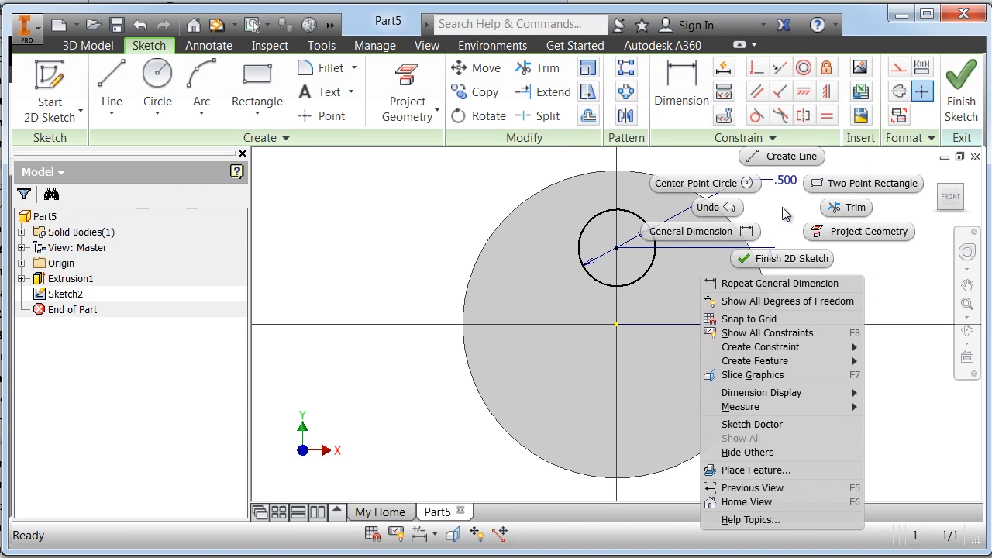
left_click(780, 261)
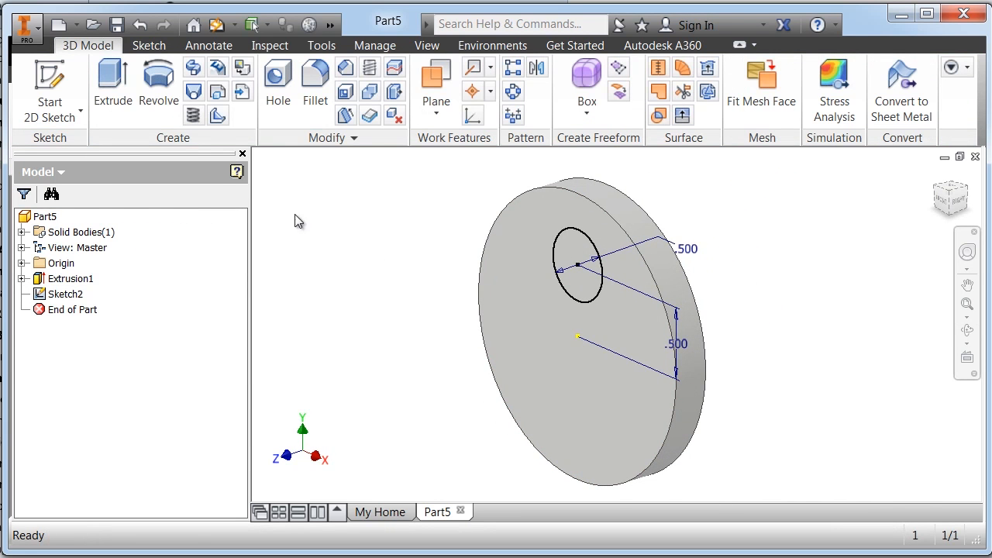
Extrude the small circle as a 0.25 in deep cut through the disc
left_click(117, 90)
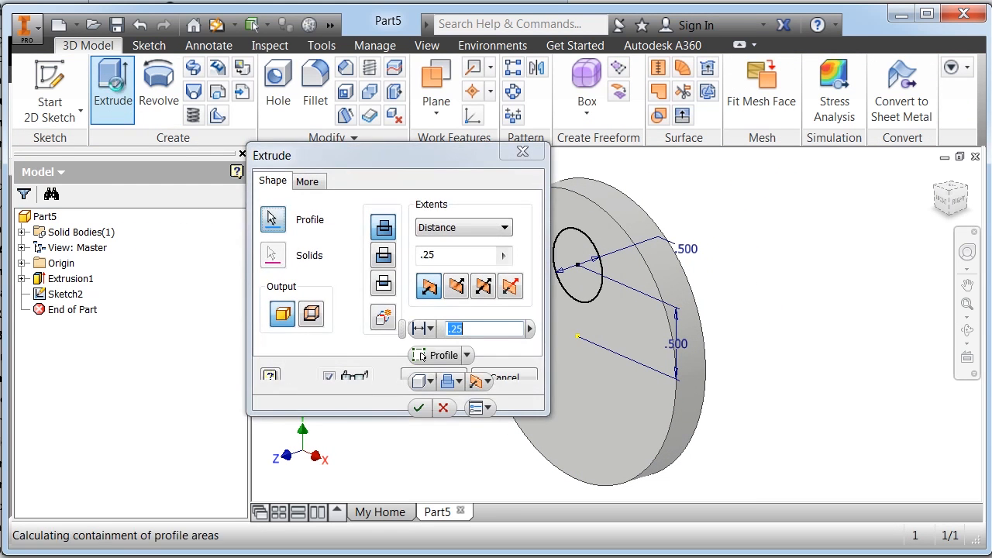
middle_click_drag(596, 264, 708, 262)
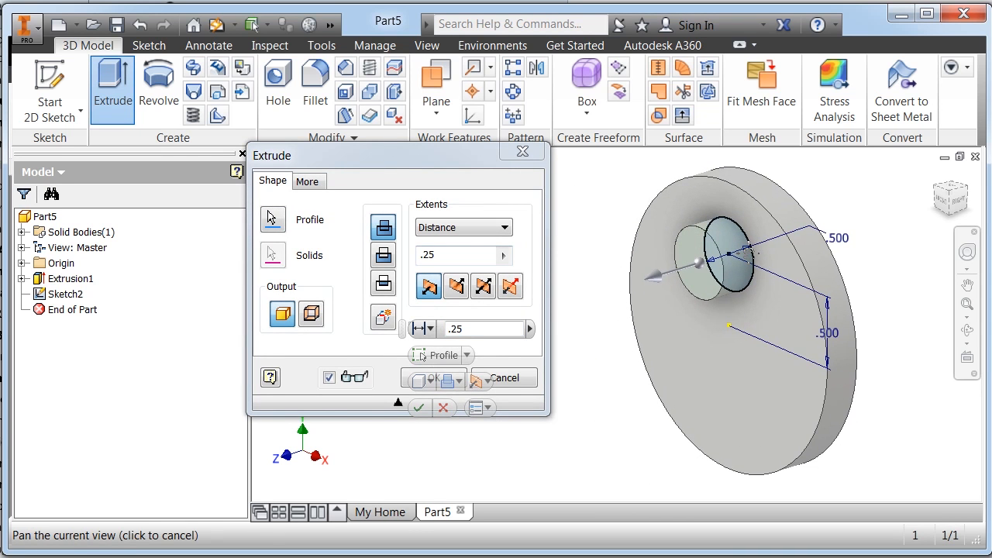
left_click(385, 260)
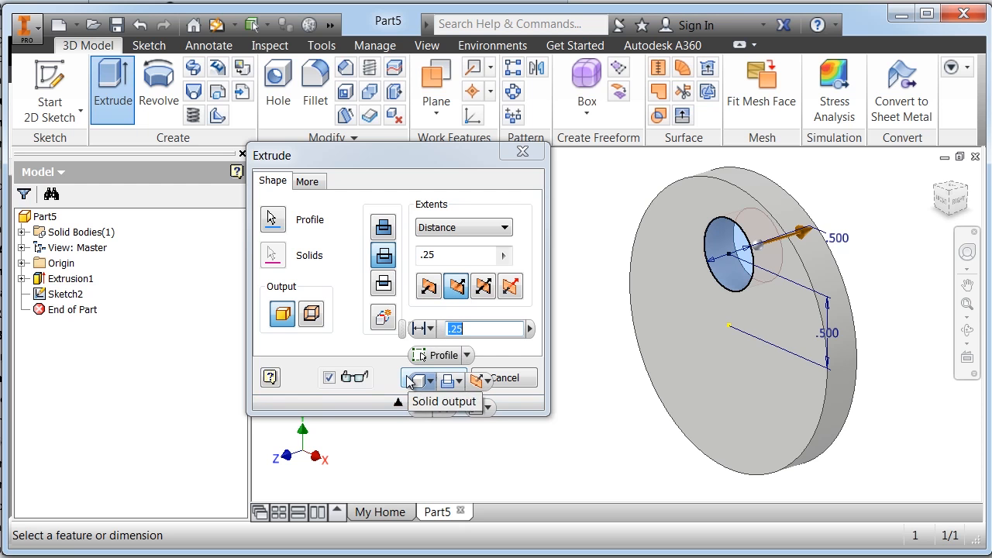
left_click(411, 379)
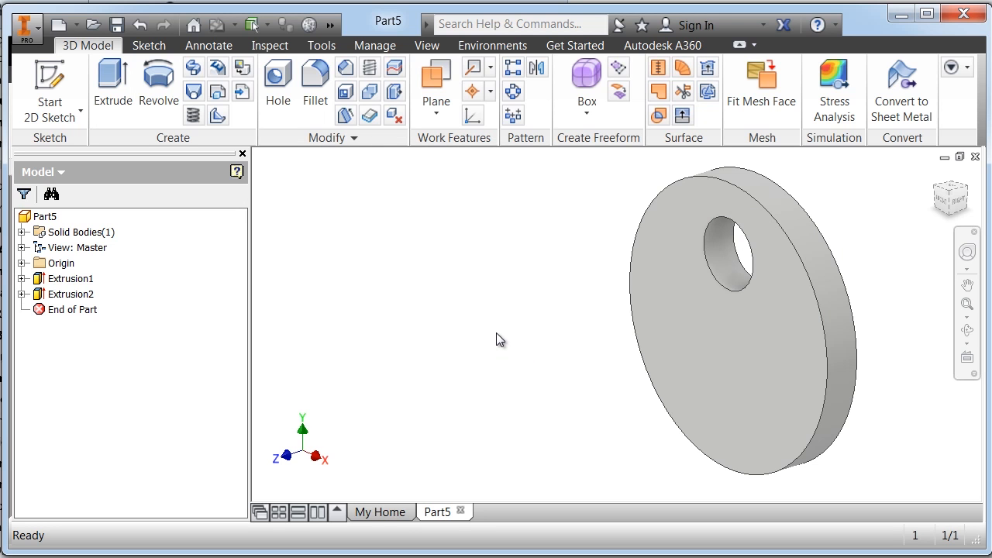
Create a circular pattern of the hole around the disc's axis with 3 occurrences over 360 degrees
left_click(514, 93)
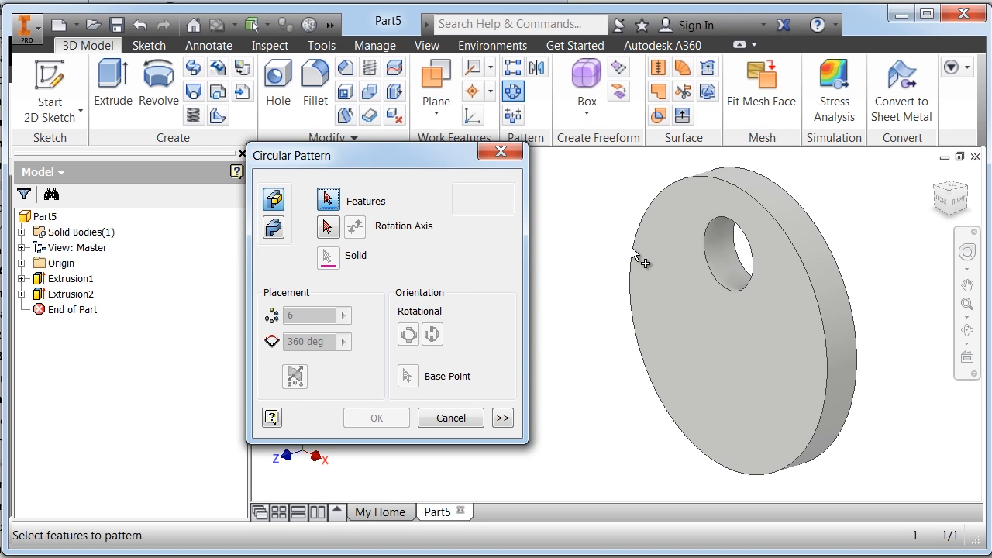
left_click(725, 256)
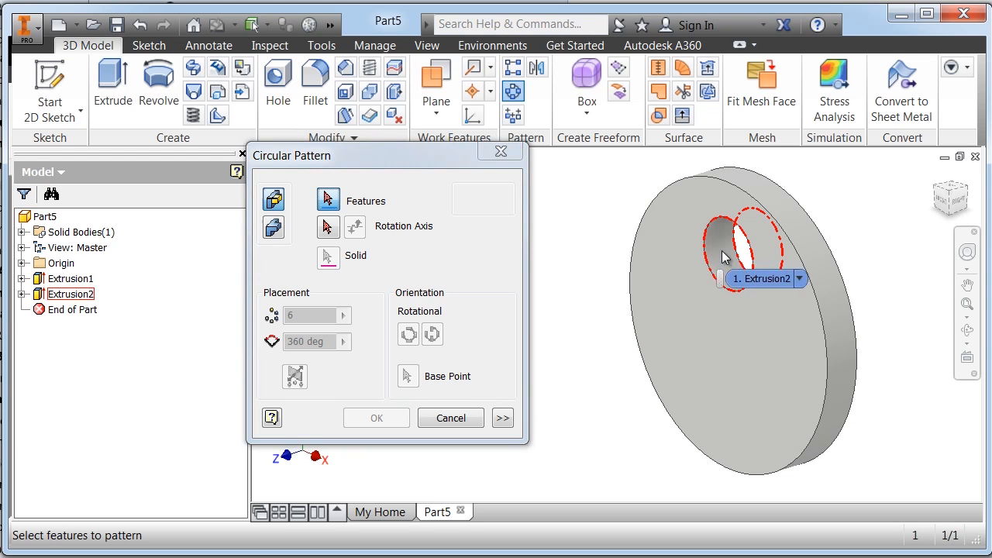
left_click(327, 226)
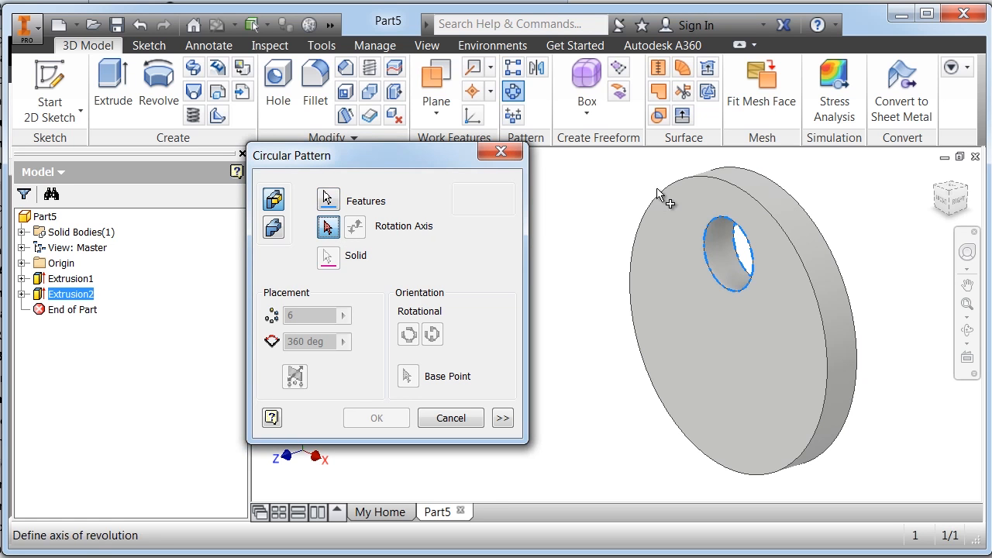
left_click(781, 211)
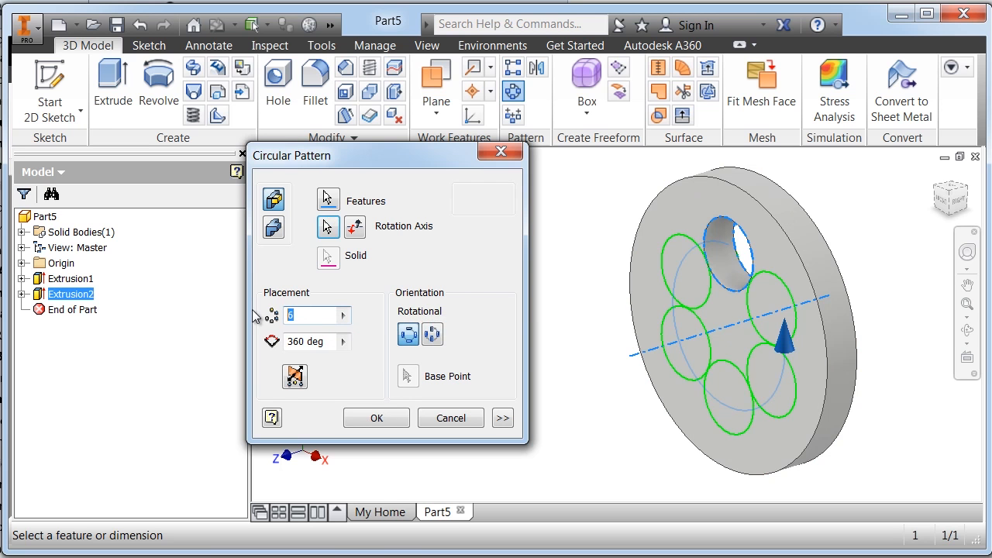
type("3")
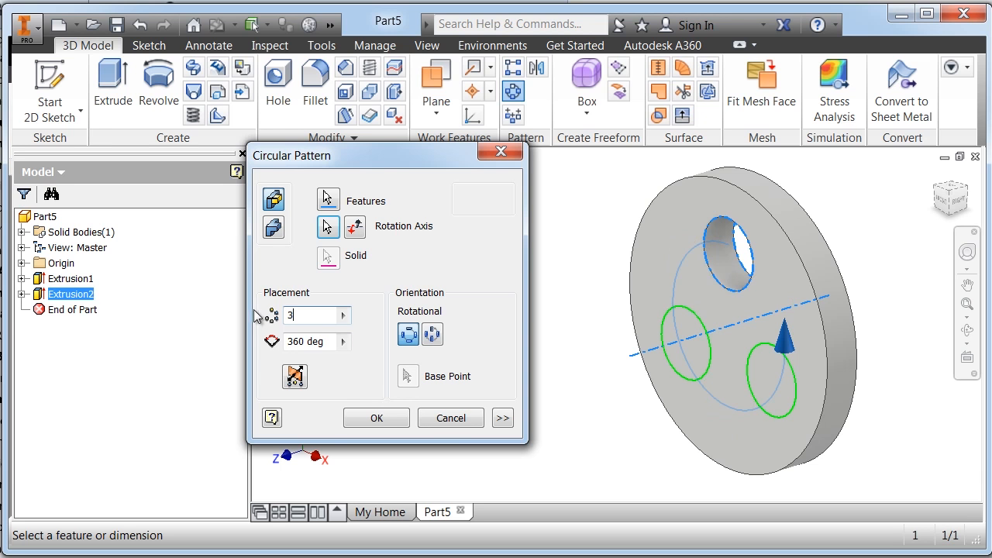
left_click(378, 418)
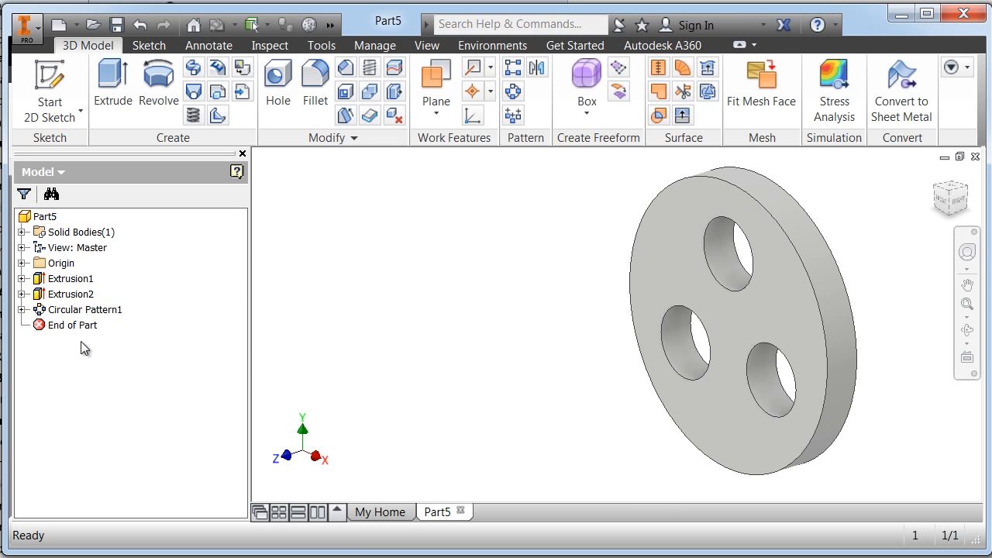
Expand both extrusions and the circular pattern in the model tree to examine their sketches and occurrences
left_click(23, 279)
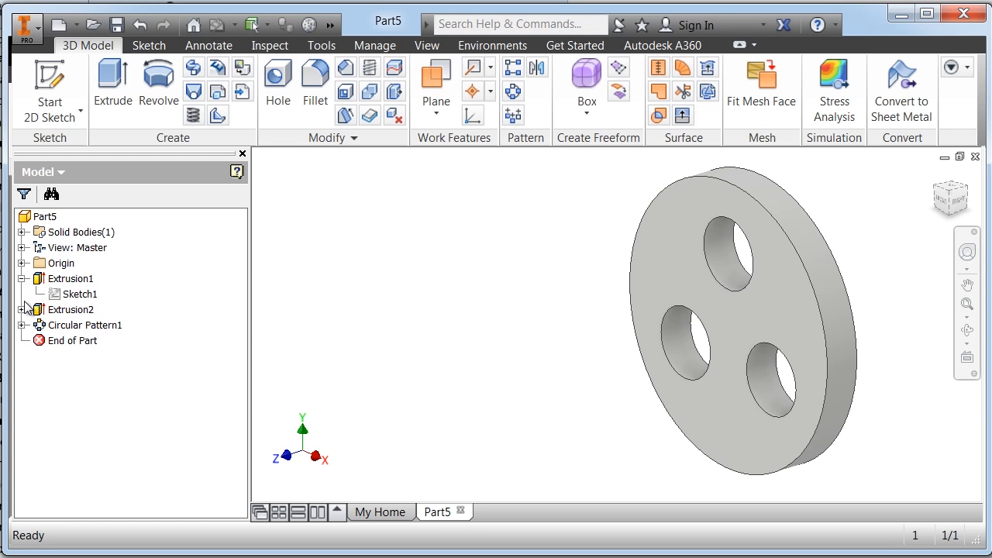
left_click(23, 310)
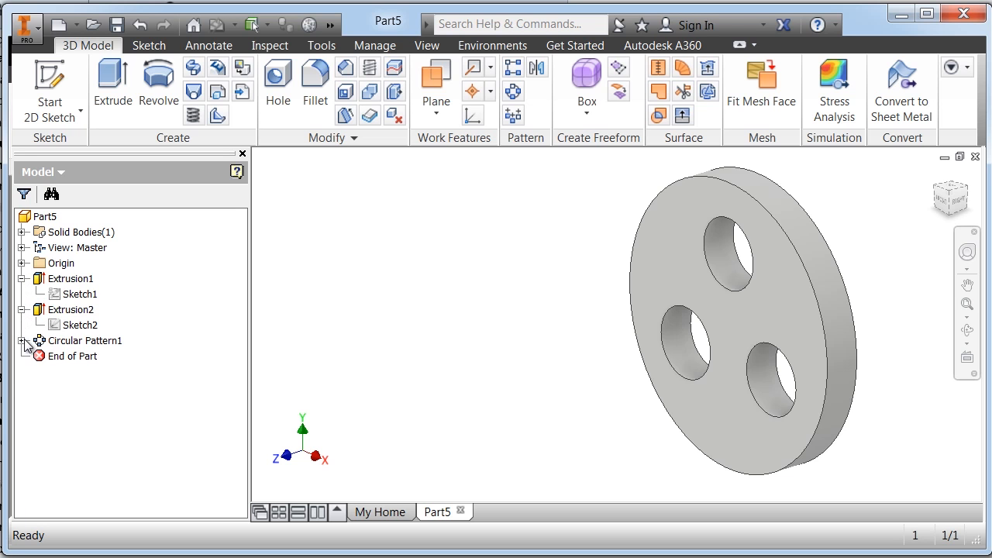
left_click(23, 341)
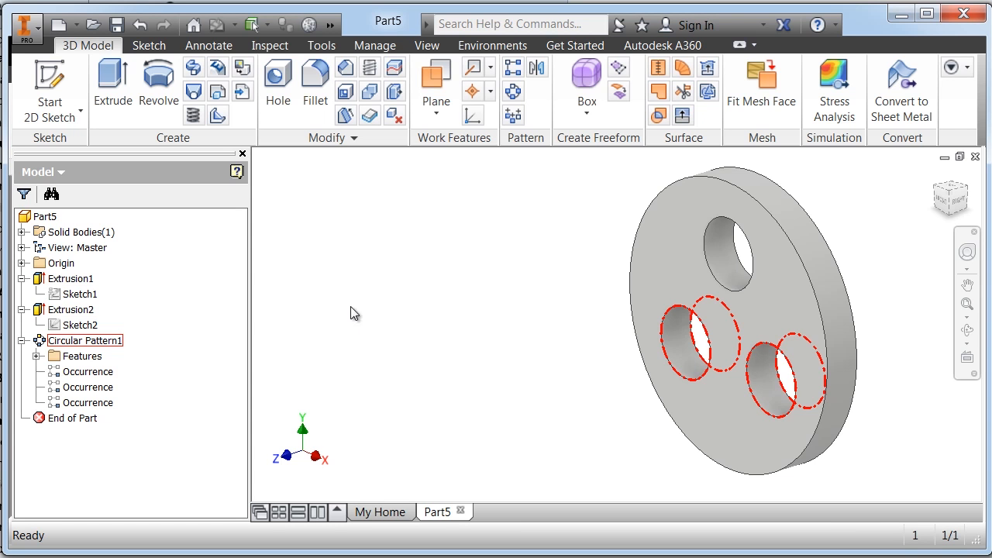
left_click(368, 224)
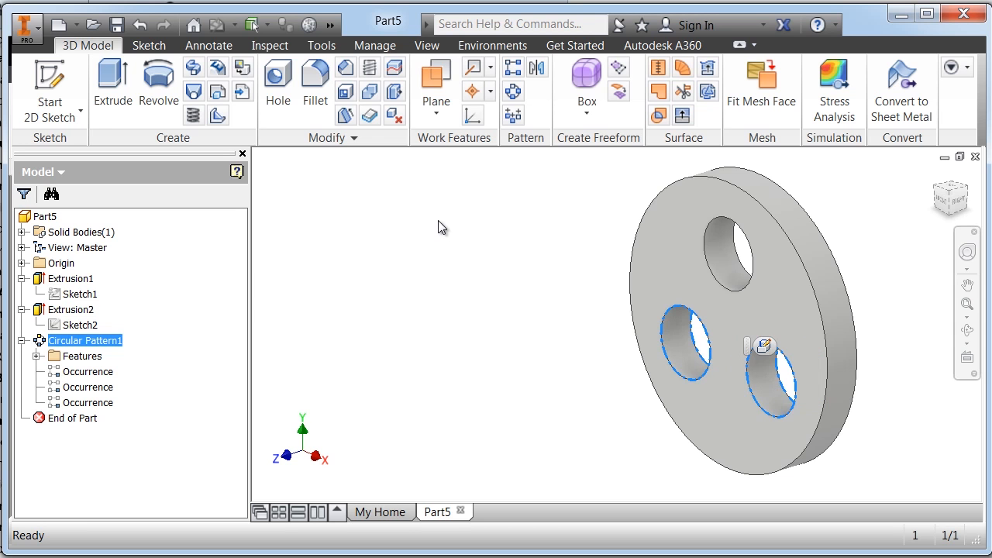
Chamfer the outer edge of the disc's front face with a distance of 0.125 in
left_click(349, 68)
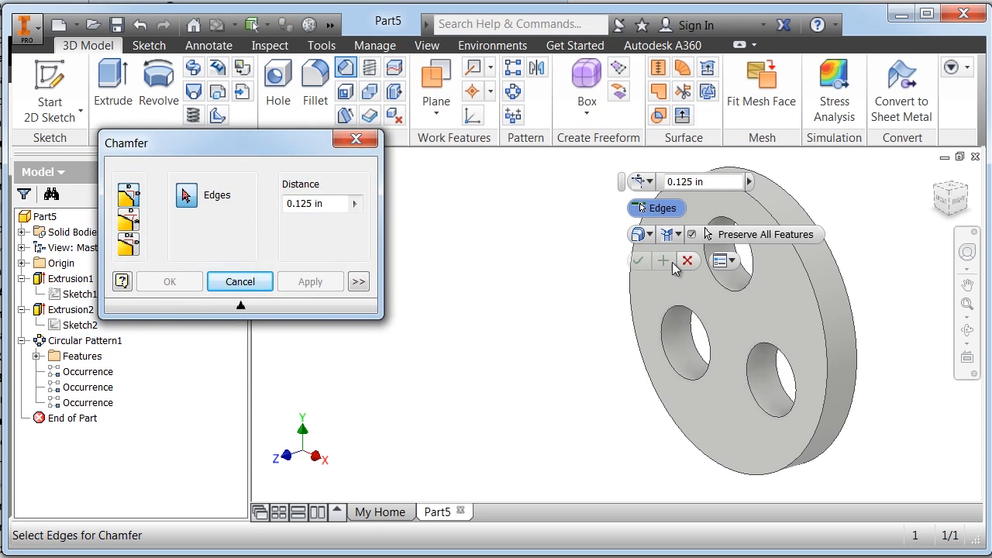
left_click(810, 283)
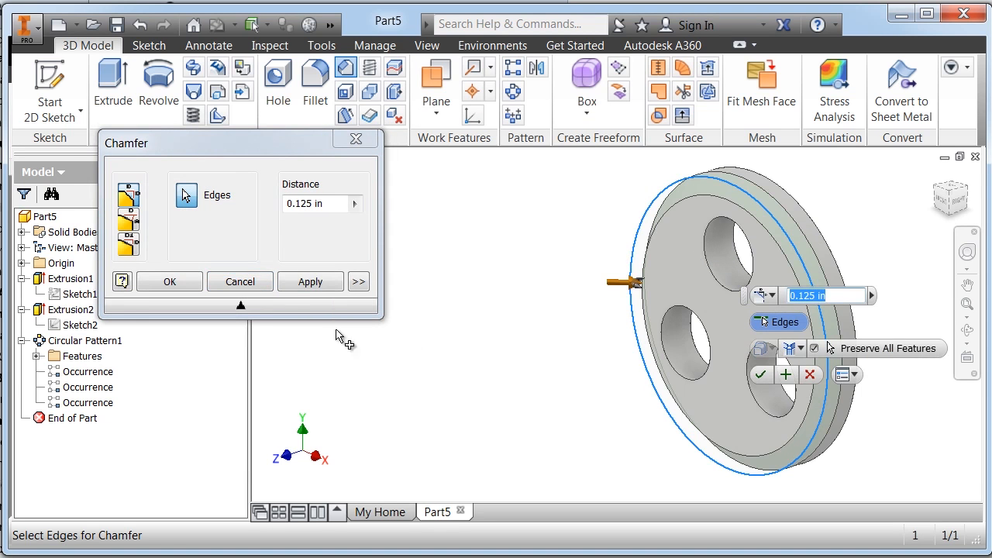
left_click(170, 282)
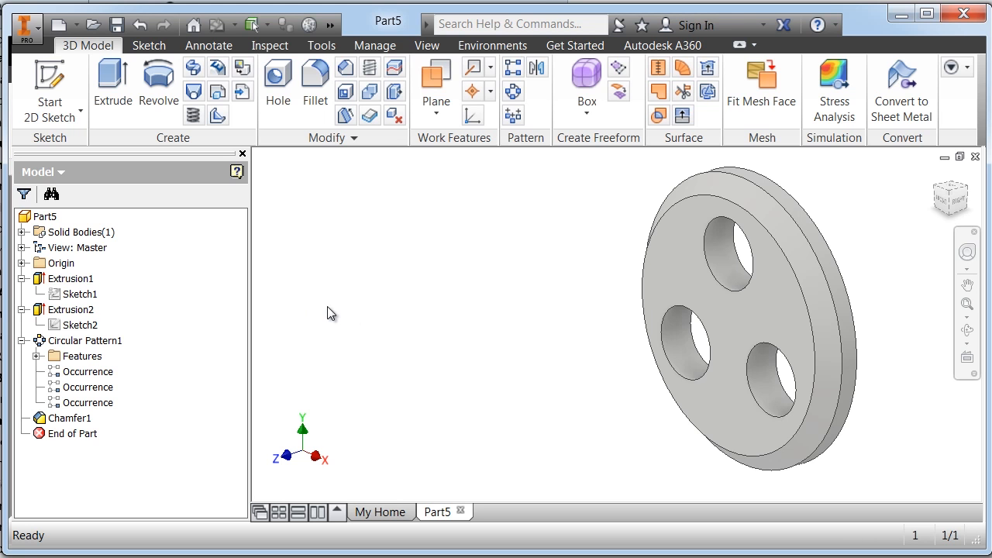
Edit the disc's base sketch, set the circle's diameter to 3.0 in and finish the sketch
right_click(80, 292)
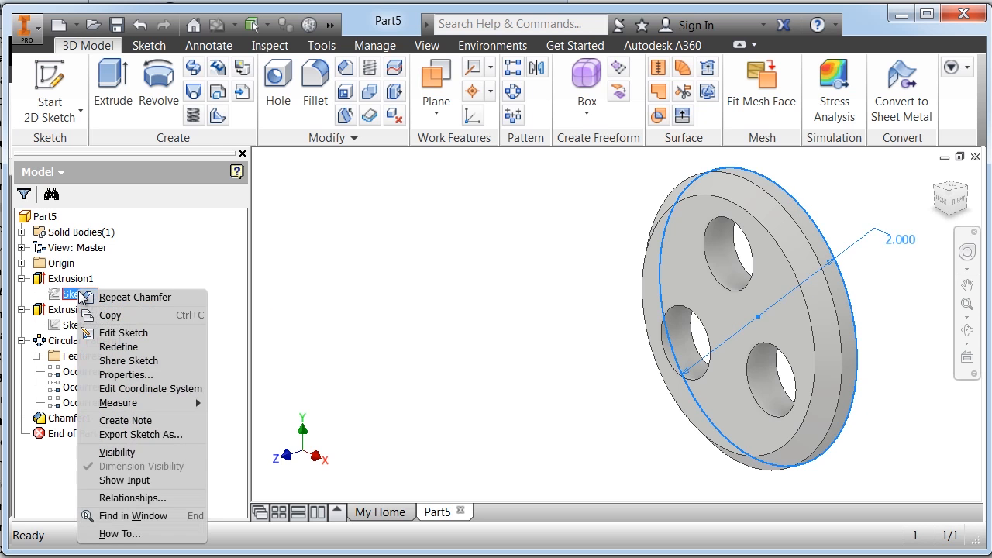
left_click(101, 333)
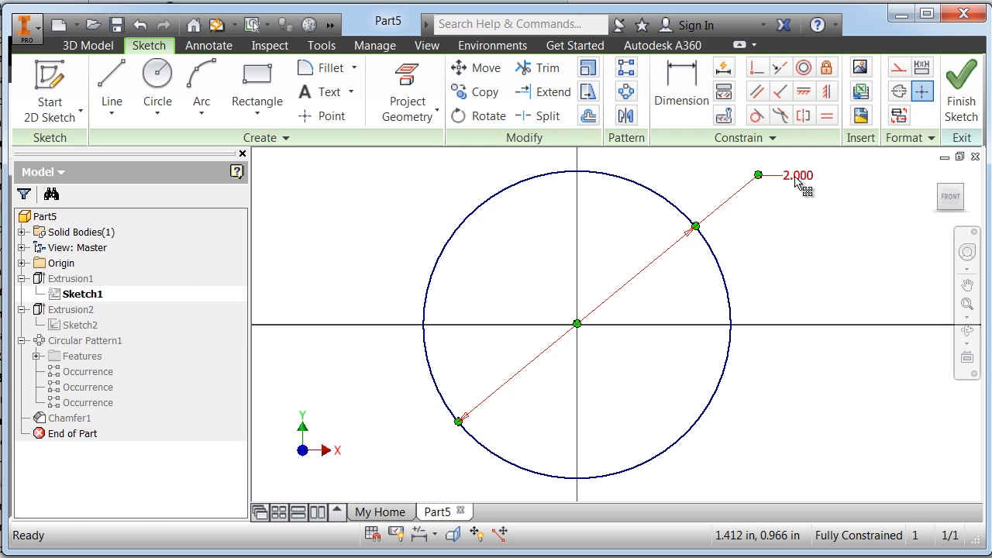
double_click(797, 178)
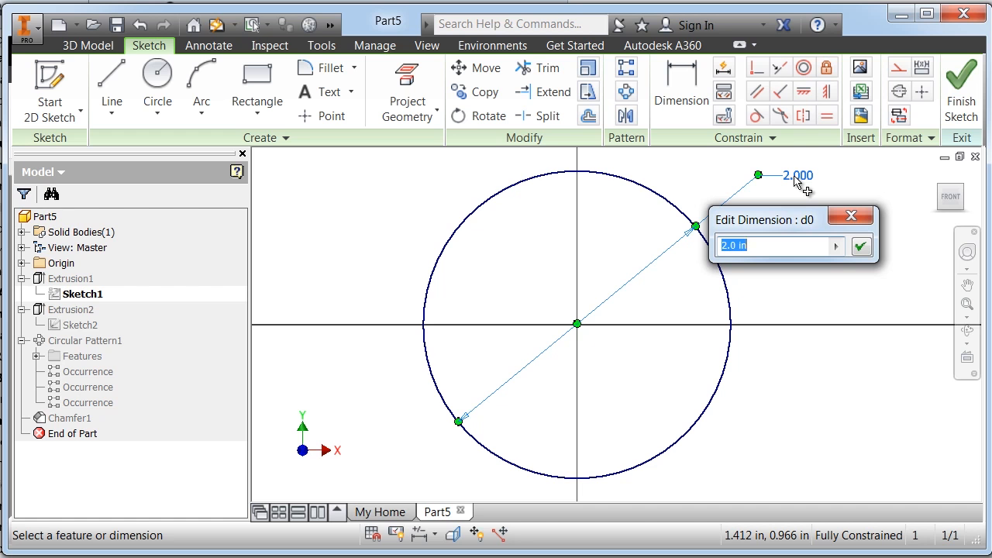
type("3.0")
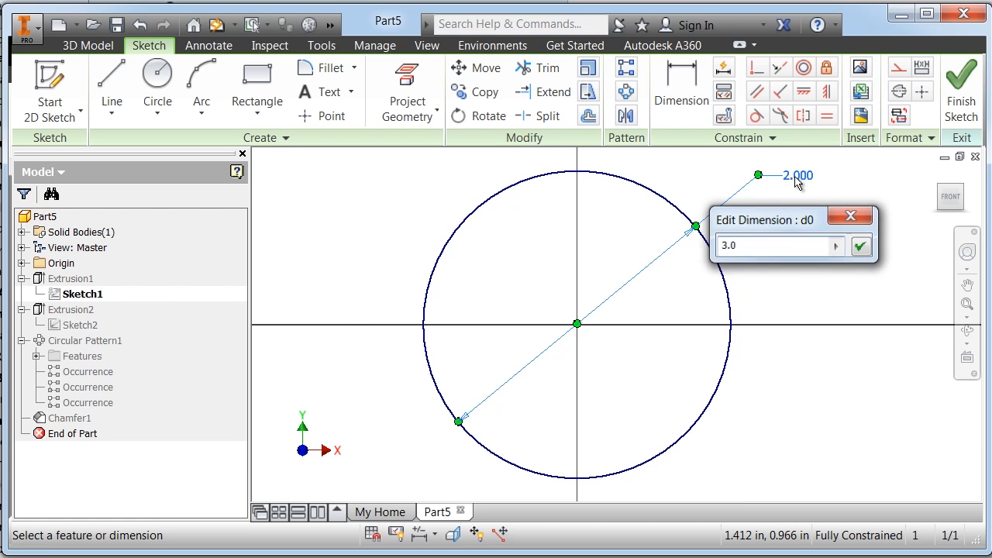
key("Return")
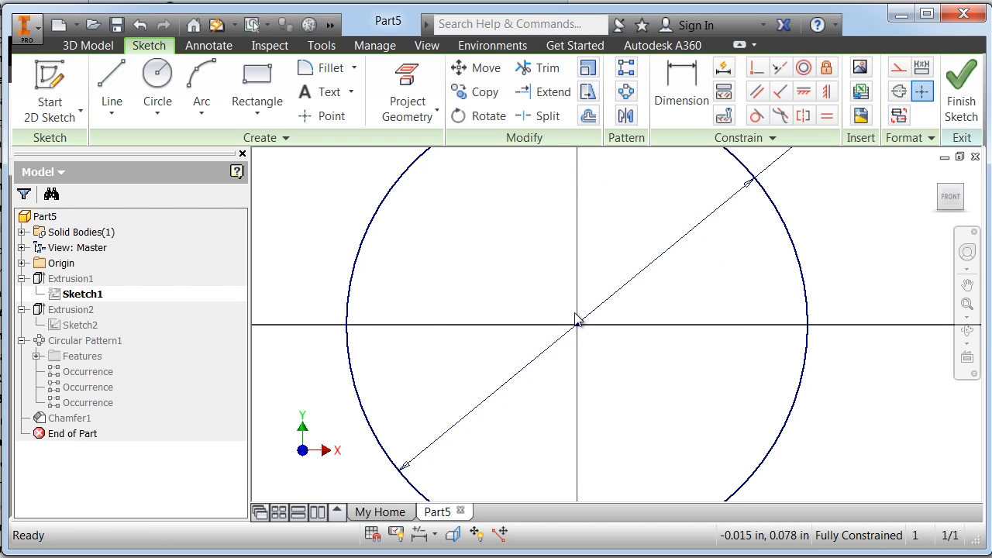
scroll(576, 320, "down", 3)
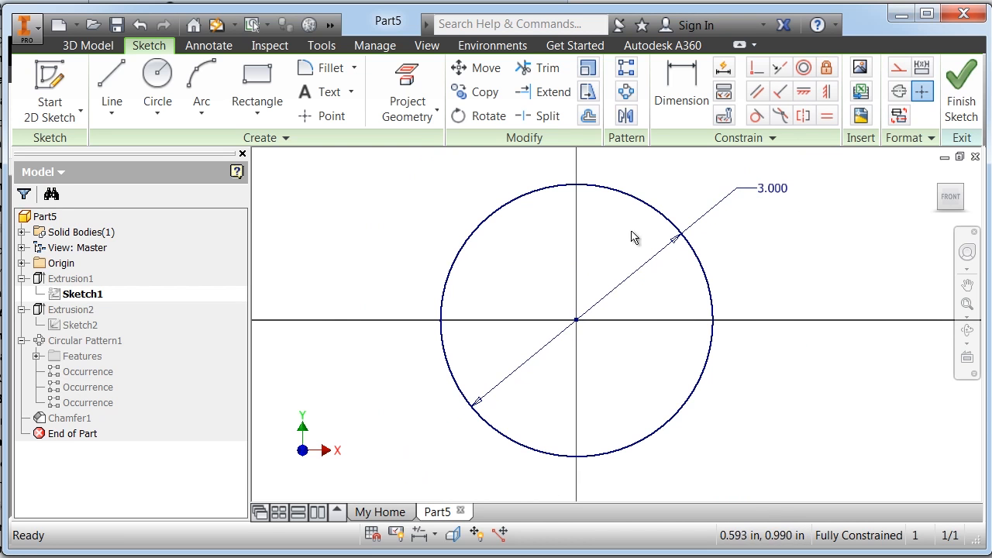
left_click(961, 92)
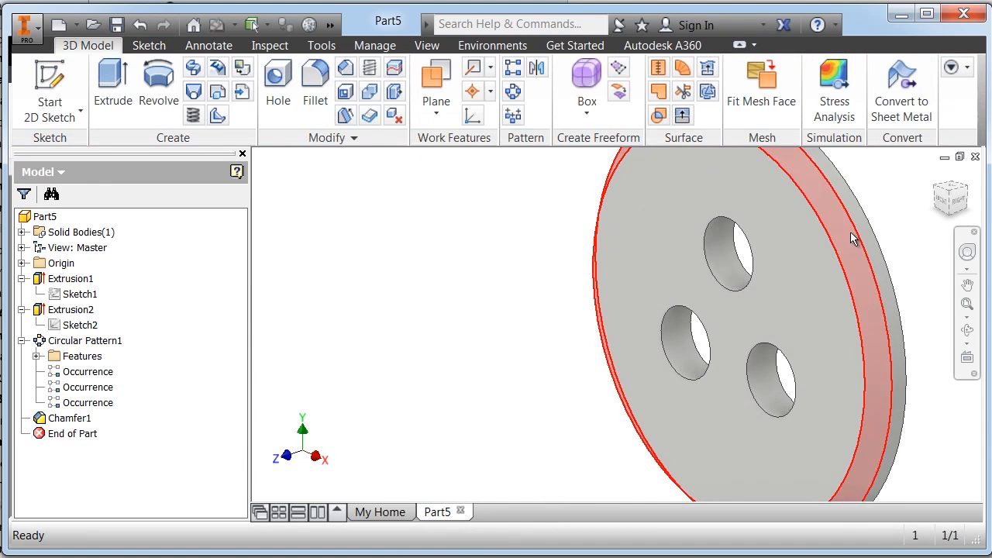
scroll(851, 232, "down", 3)
middle_click_drag(850, 233, 679, 280)
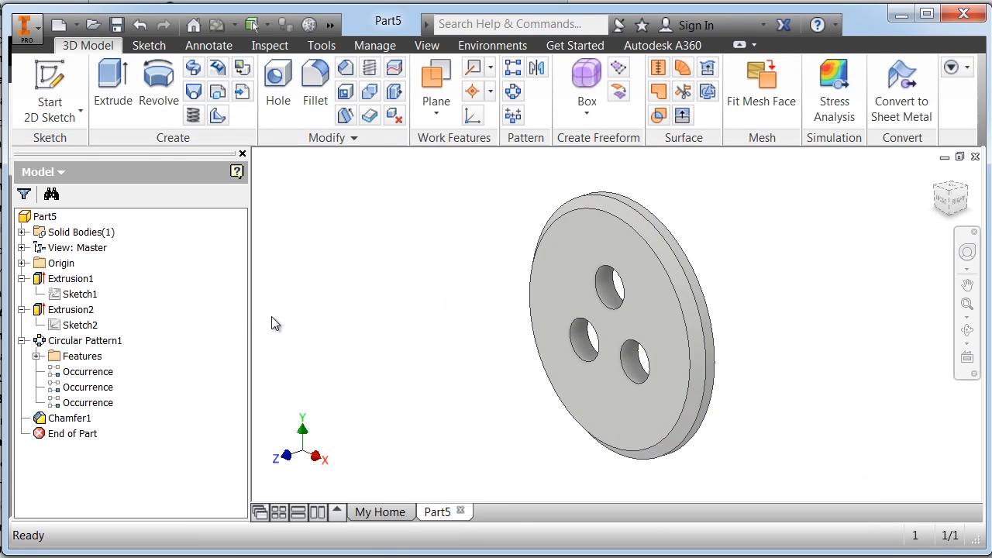
Edit the disc's base extrusion and set its distance to 0.75 in
right_click(86, 285)
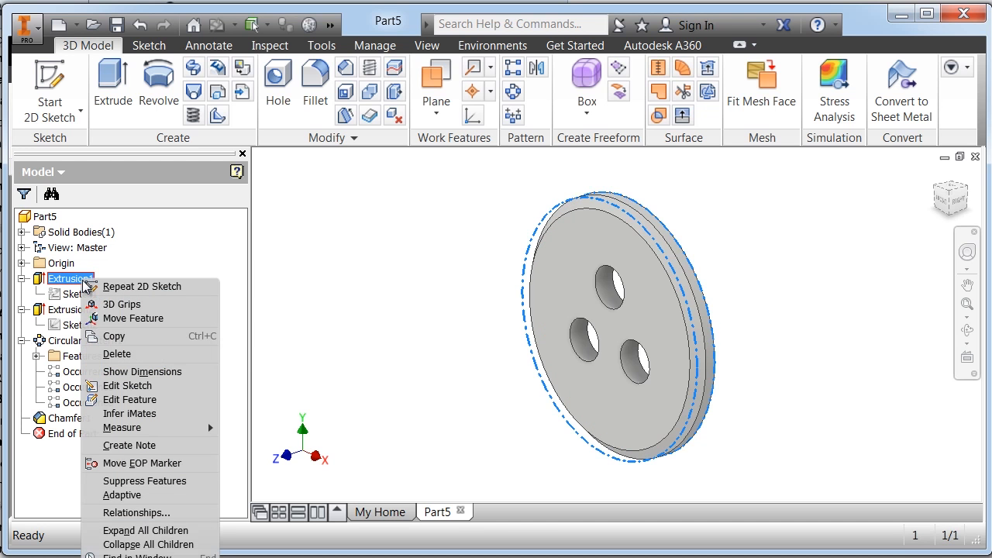
left_click(142, 400)
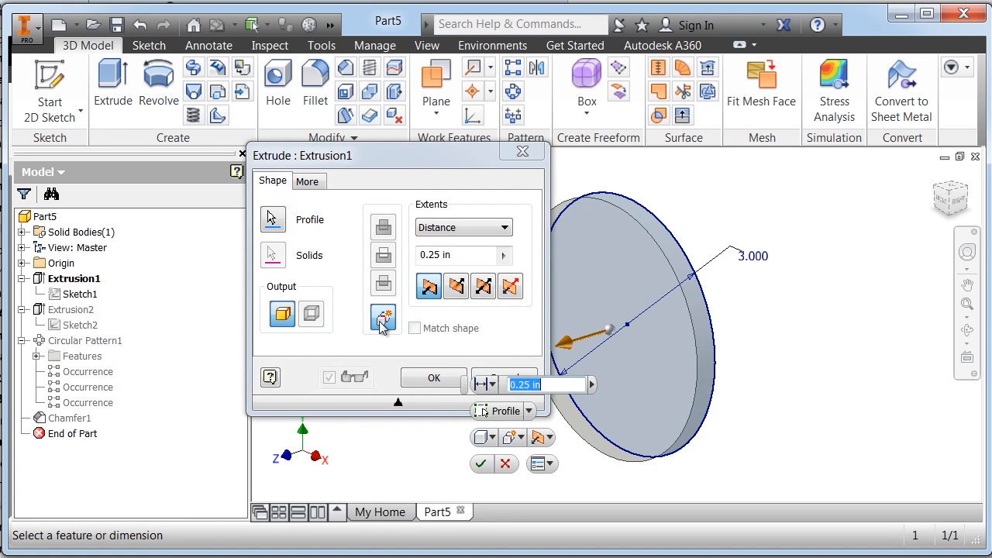
left_click(456, 259)
type(".75")
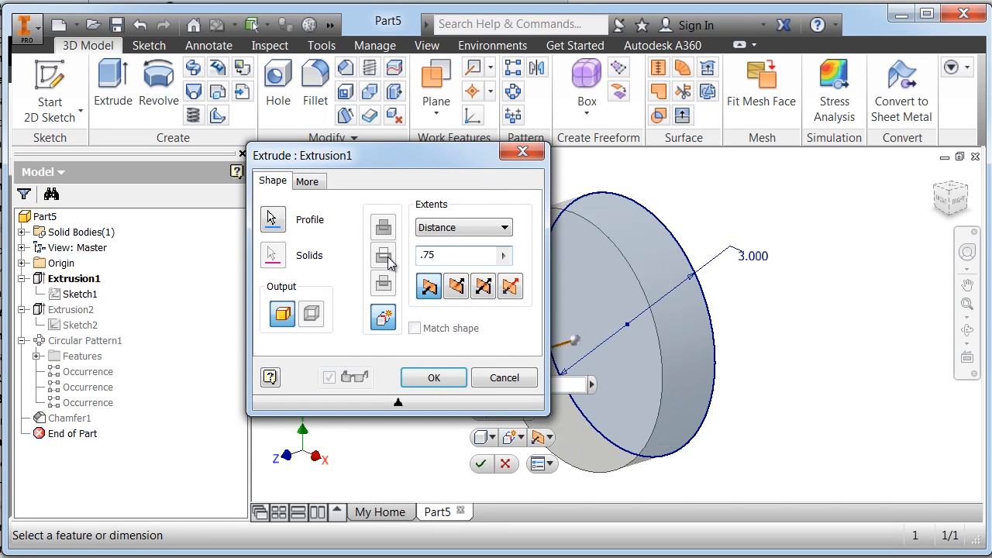
key("Return")
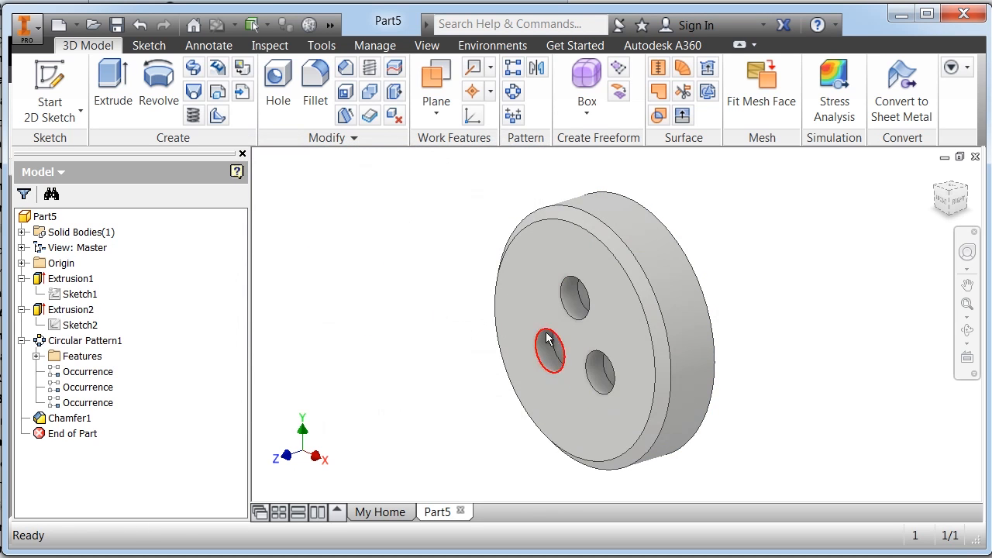
Edit the hole's sketch and set the hole circle's vertical distance from the disc centre to 1 in
left_click(963, 332)
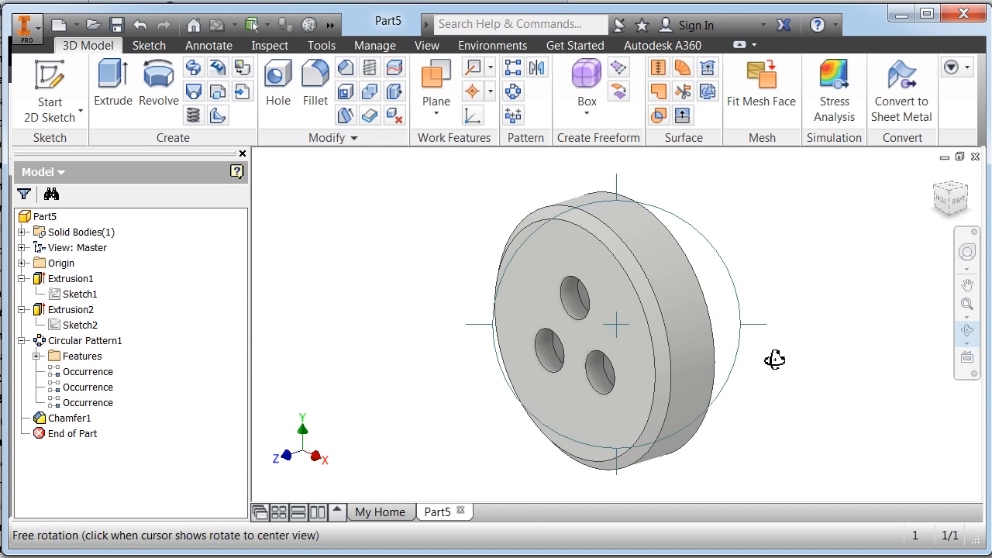
left_click_drag(625, 336, 663, 349)
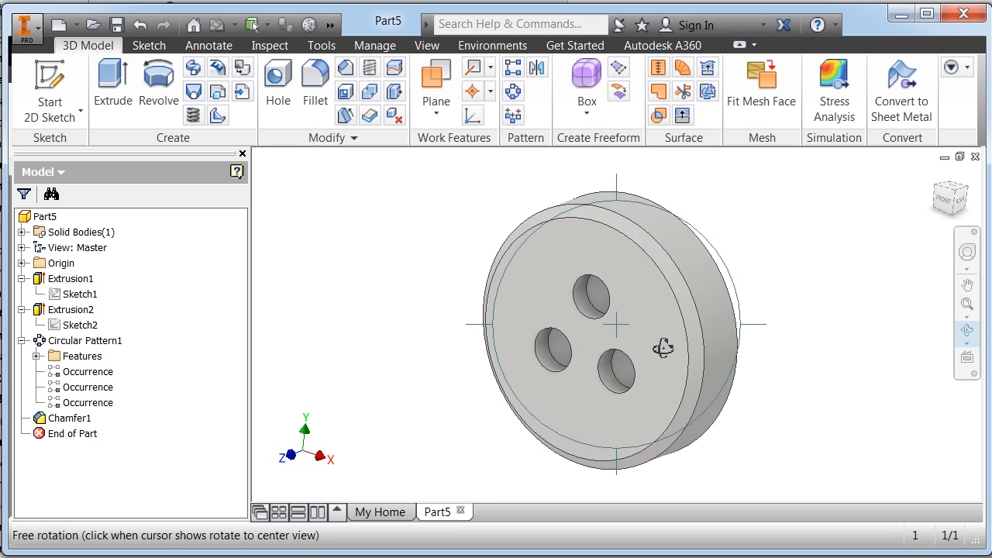
right_click(664, 349)
left_click(718, 346)
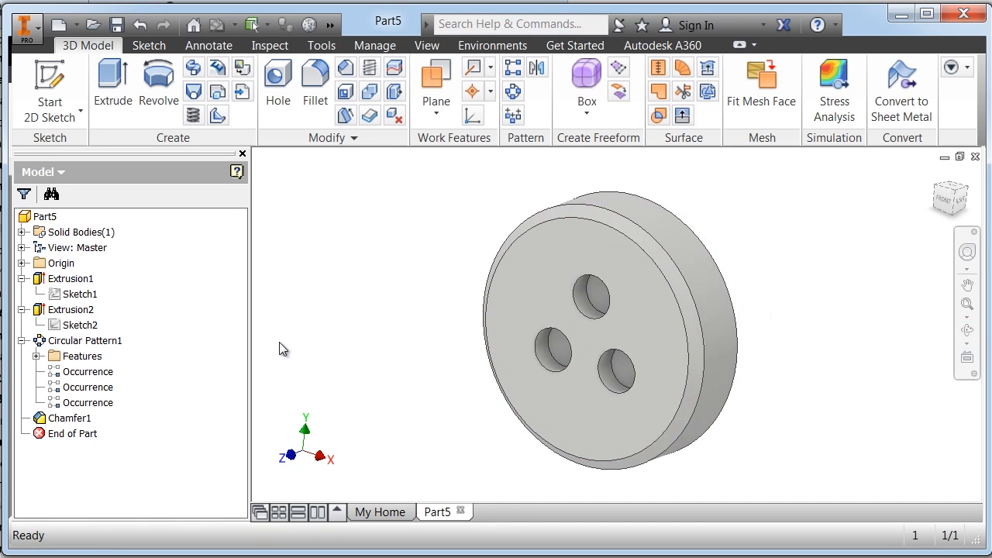
right_click(86, 330)
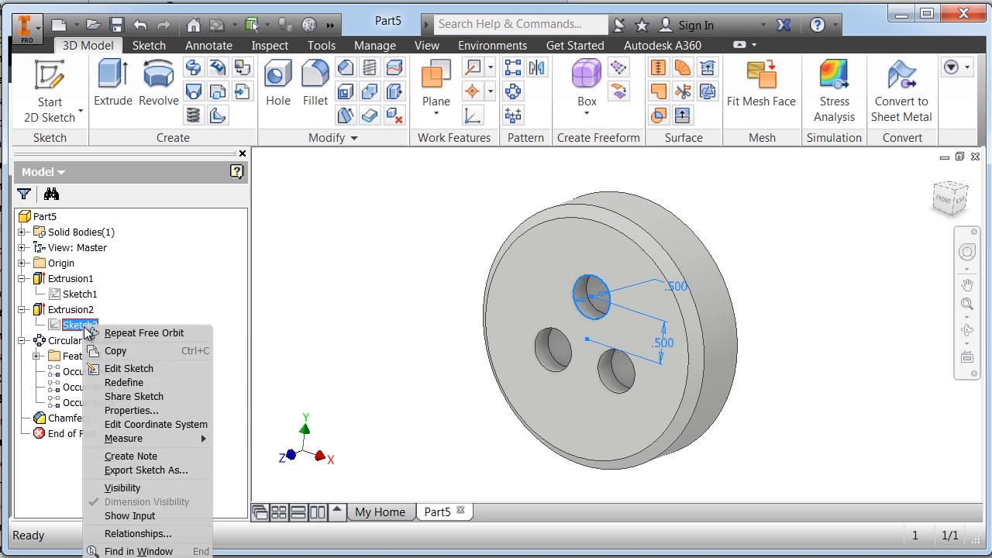
left_click(108, 369)
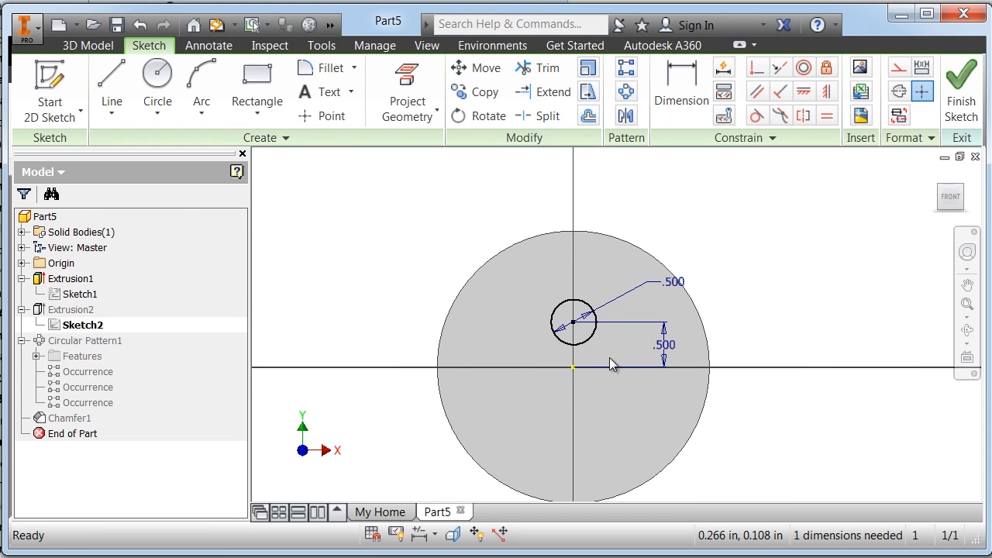
double_click(667, 346)
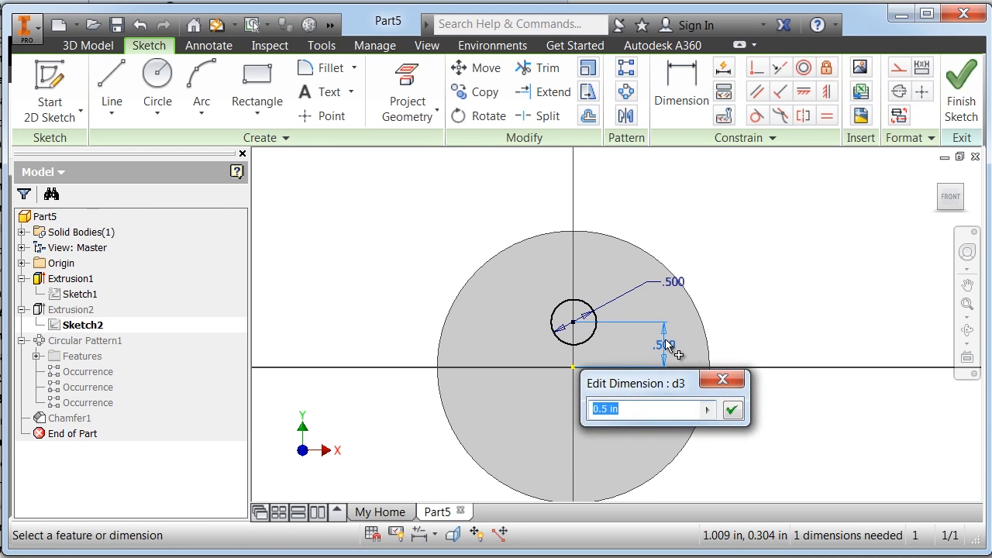
type("1")
key("Return")
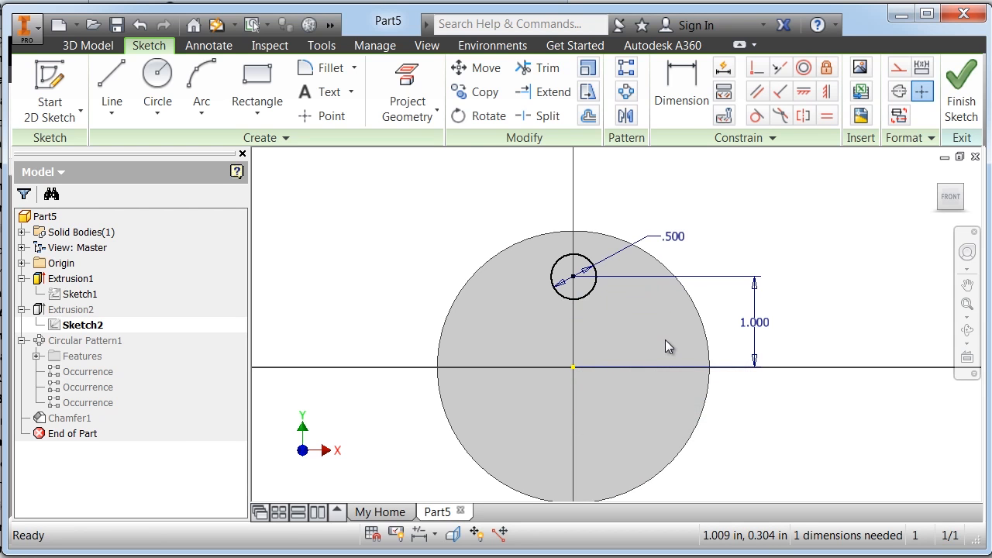
Set the hole circle's diameter to 0.25 in and finish the sketch
double_click(679, 242)
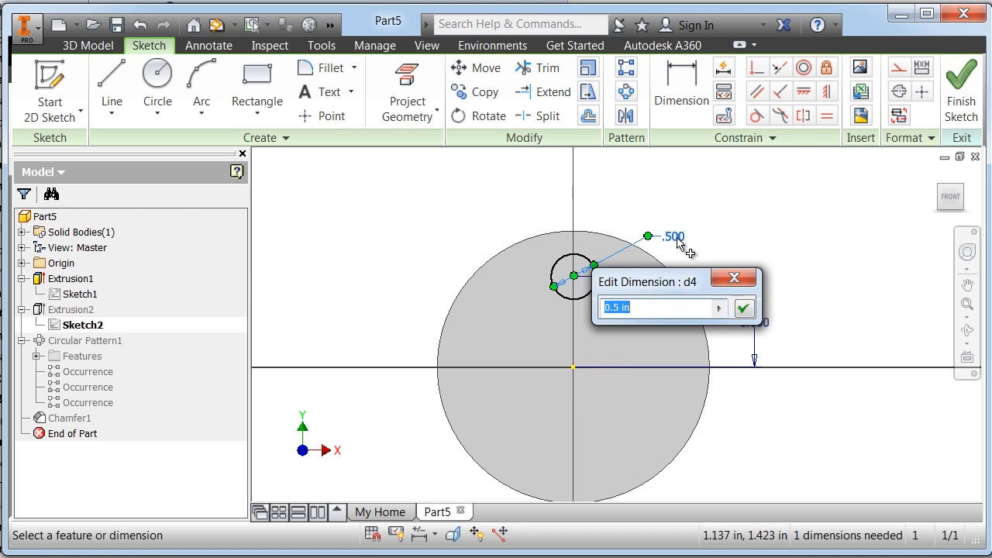
type(".25")
key("Return")
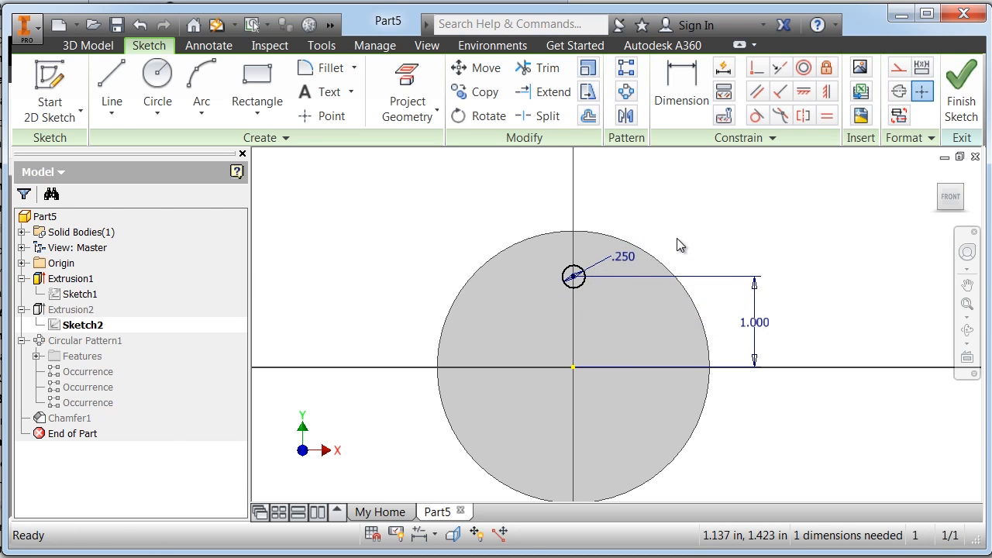
left_click(963, 85)
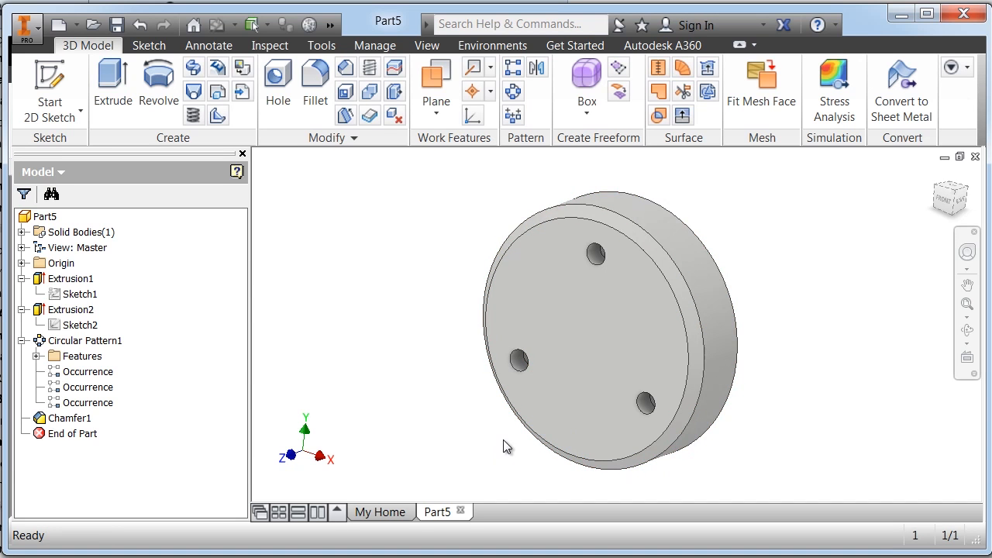
Edit the hole's cut extrusion and set its distance to 0.75 in
right_click(76, 315)
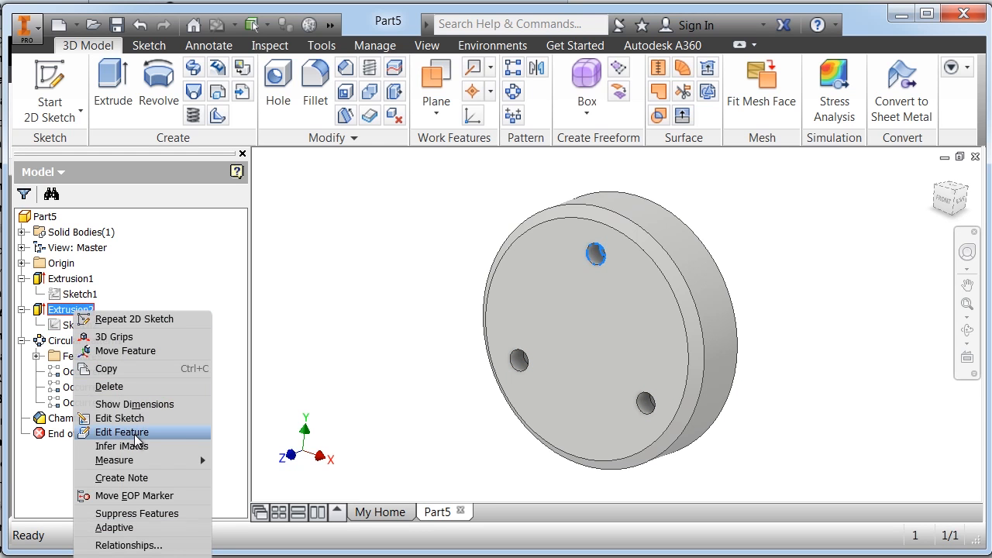
left_click(122, 432)
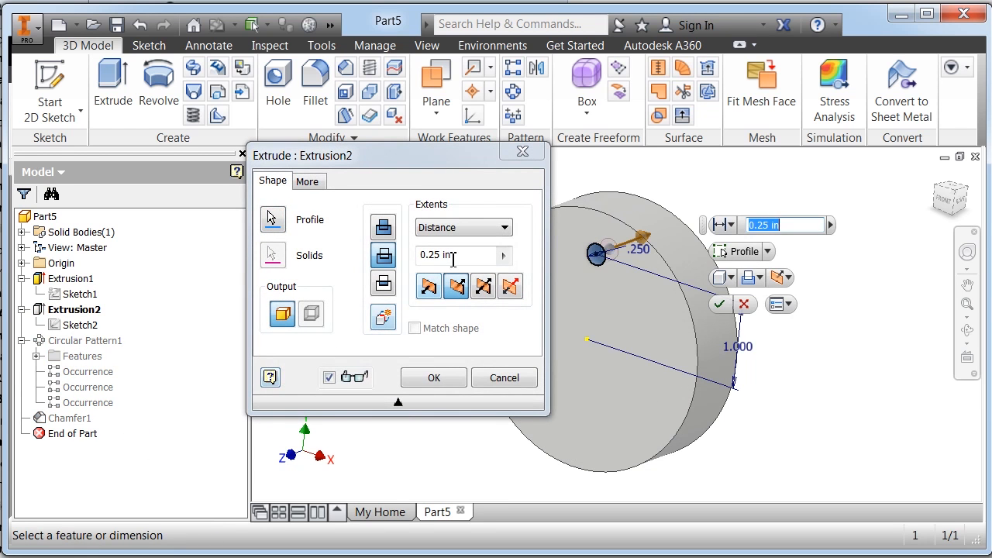
left_click_drag(460, 252, 393, 252)
type(".75")
key("Return")
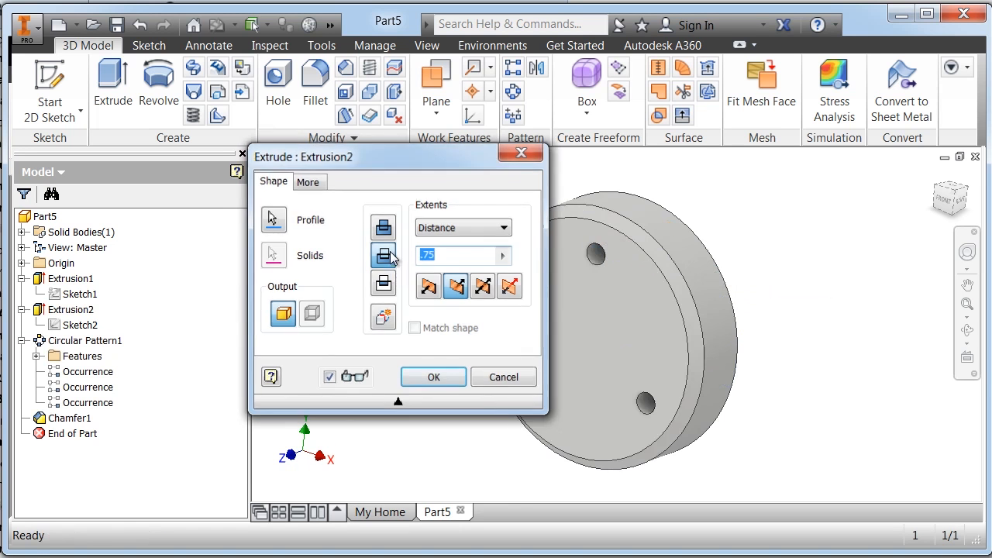
Edit the circular pattern of the hole and set its number of occurrences to 6
left_click(967, 329)
left_click_drag(651, 376, 609, 379)
right_click(608, 380)
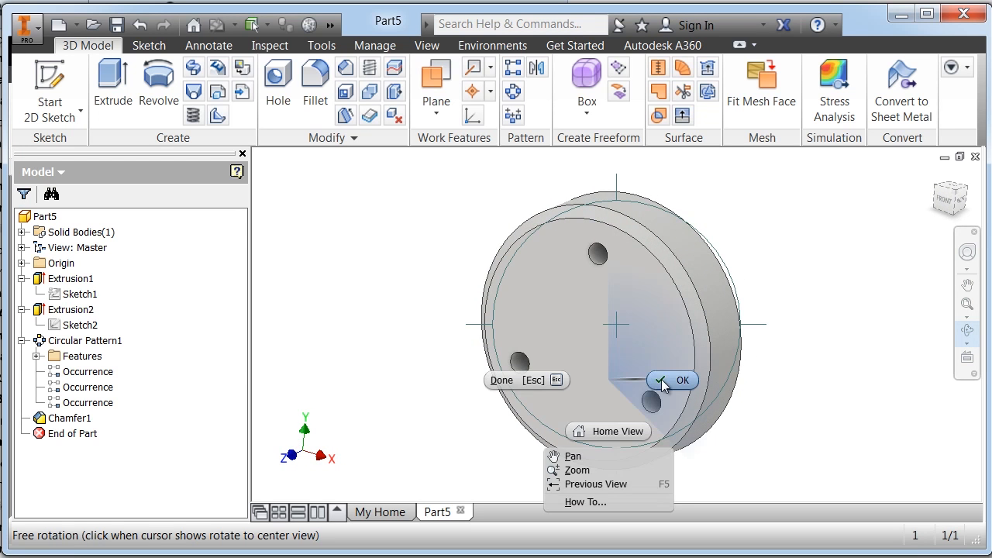
left_click(657, 380)
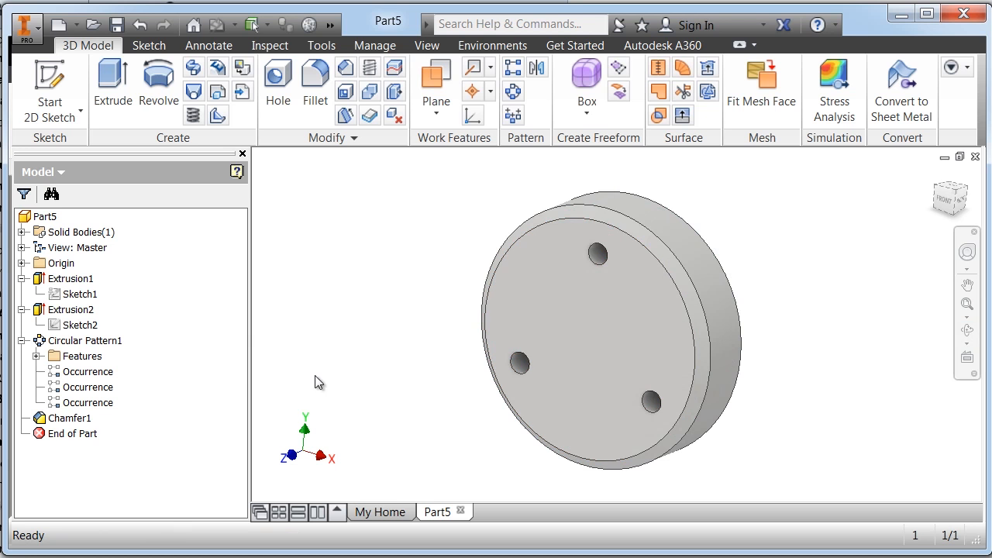
right_click(90, 348)
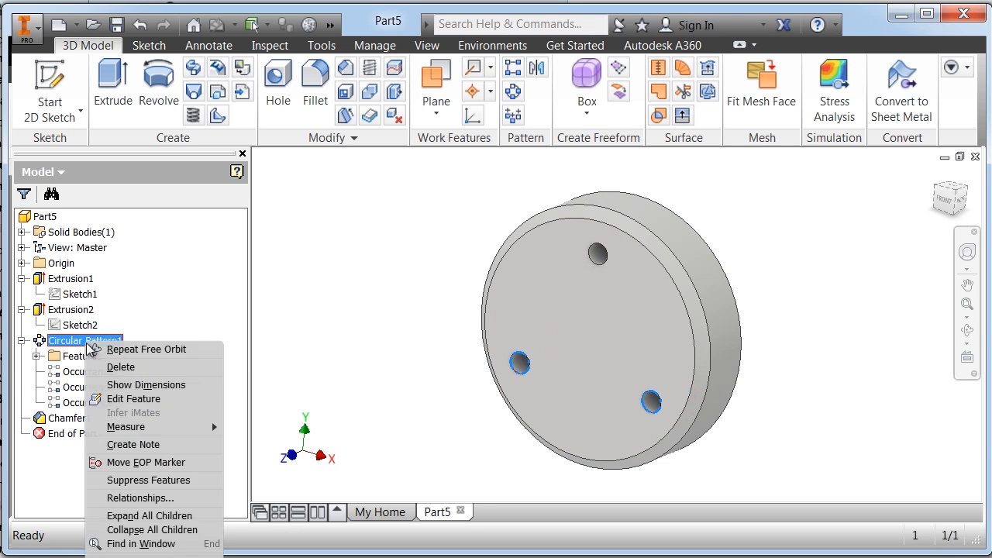
left_click(116, 401)
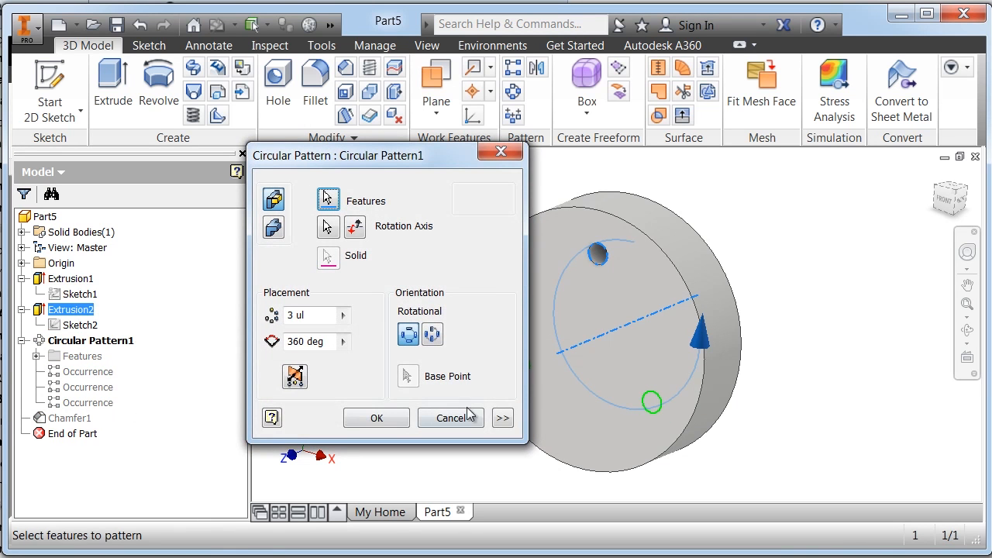
middle_click_drag(625, 361, 742, 355)
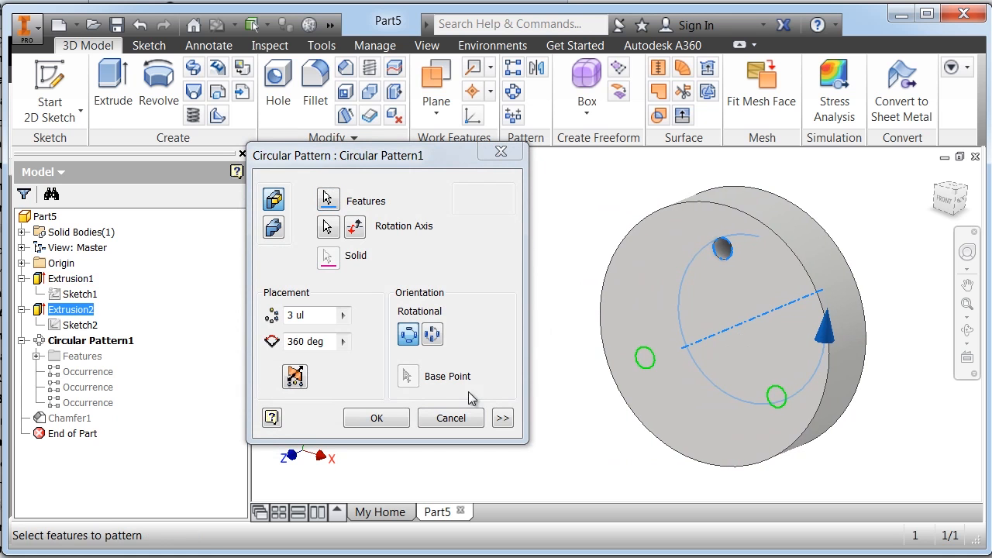
left_click(295, 315)
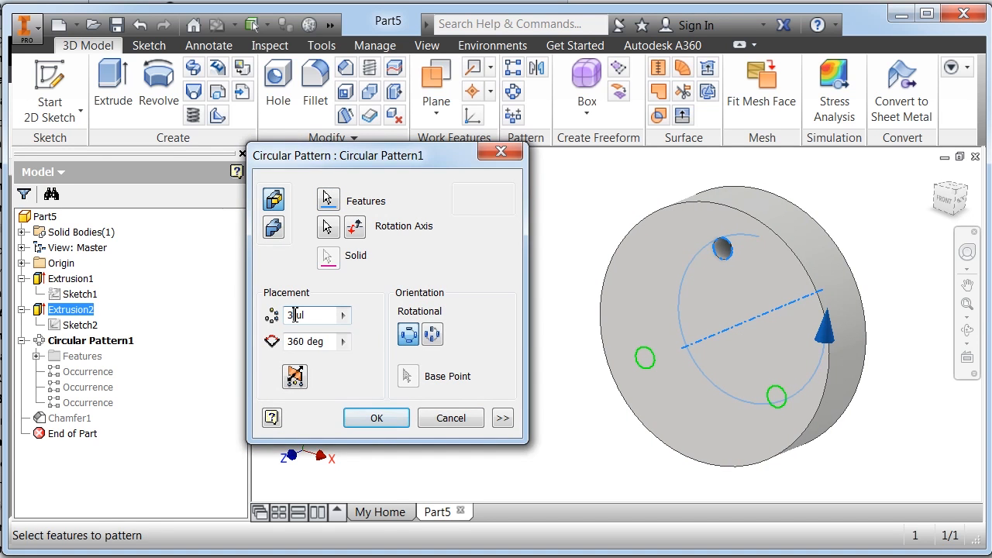
key("BackSpace")
type("6")
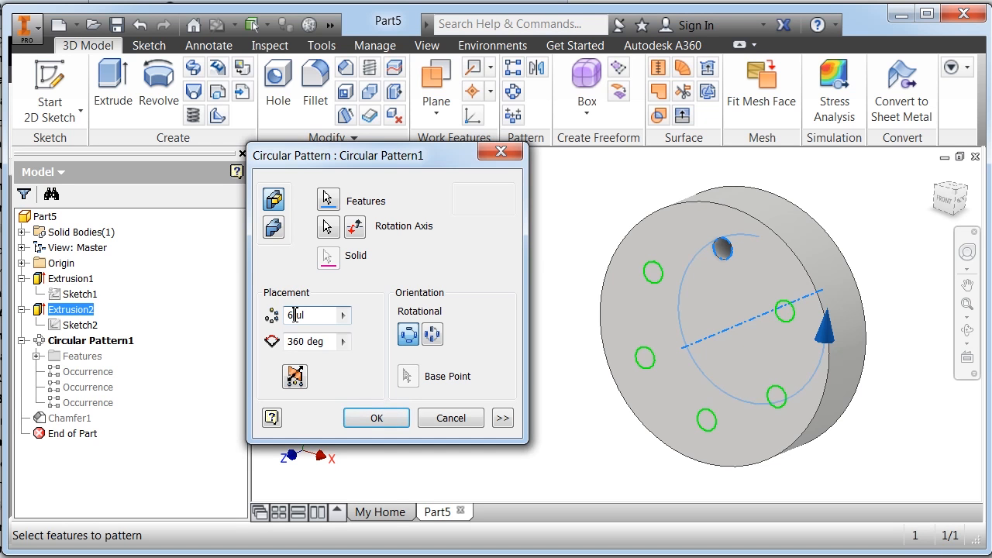
left_click(367, 422)
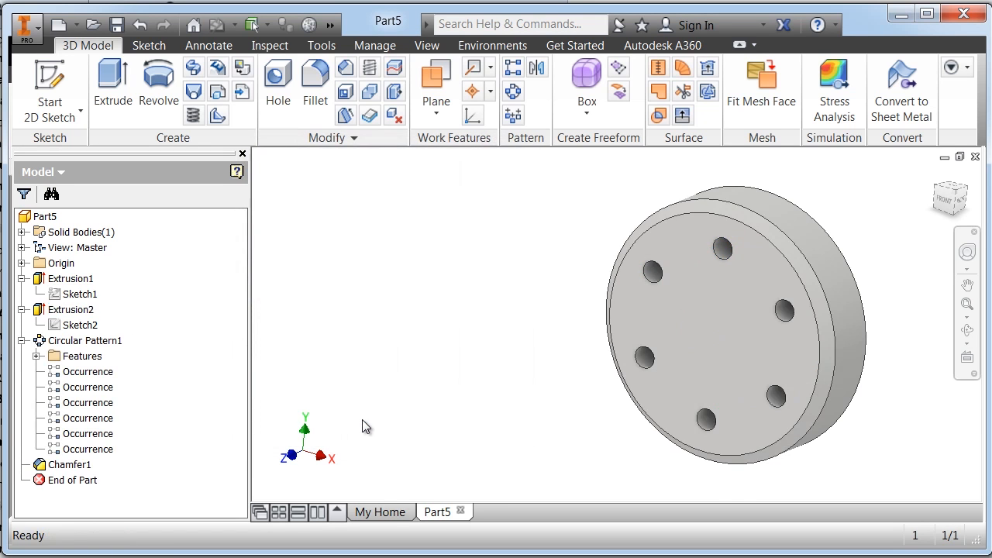
Edit the chamfer on the disc's front outer edge and set its distance to 0.25 in
right_click(80, 469)
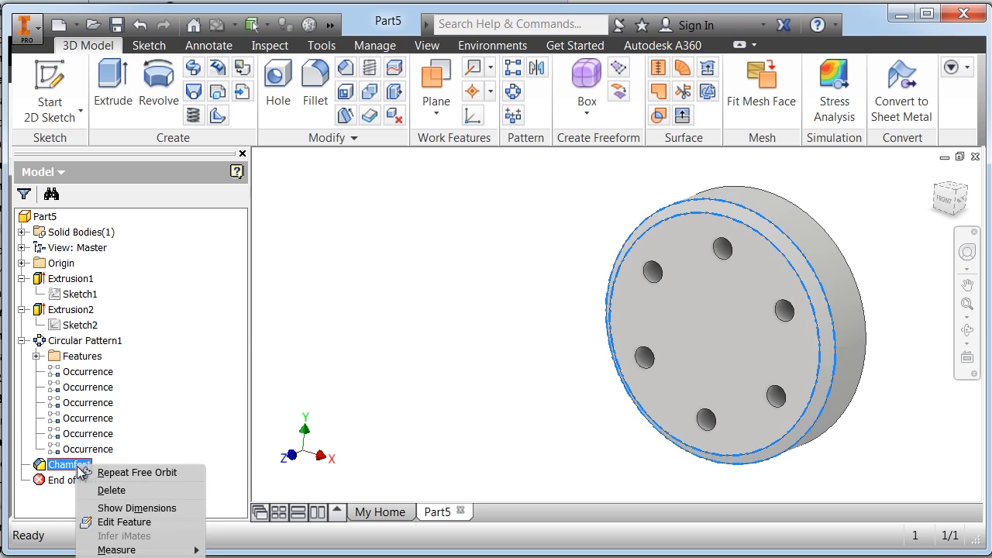
left_click(108, 522)
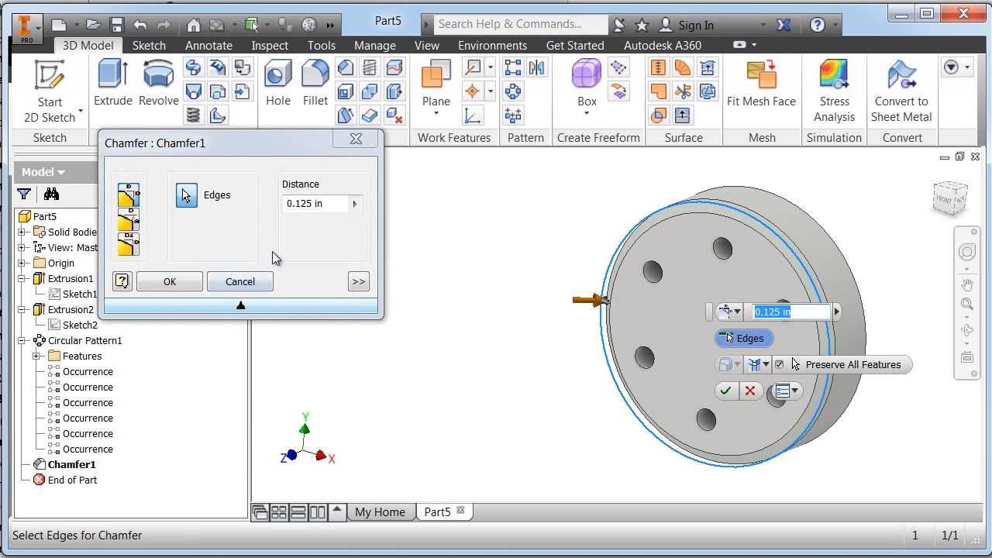
left_click(302, 204)
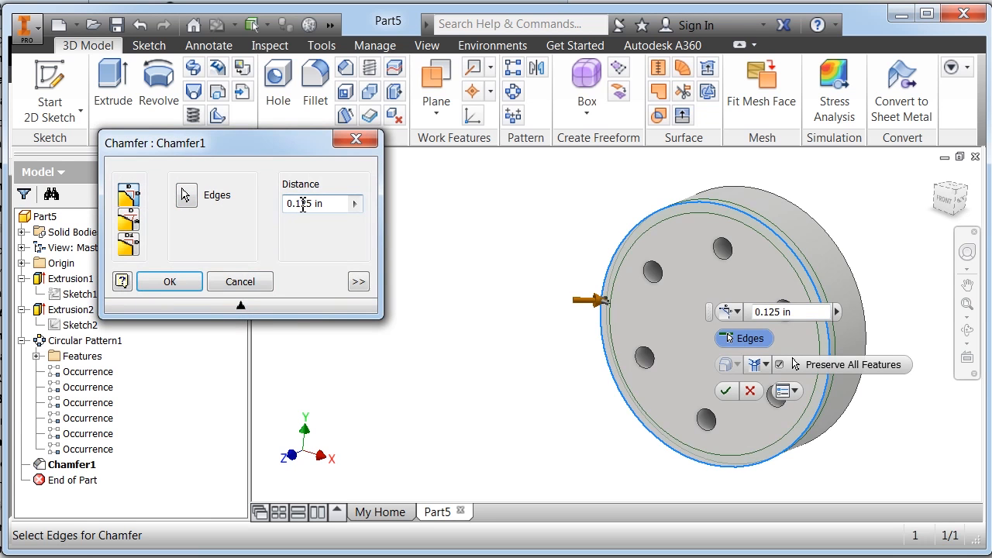
key("BackSpace")
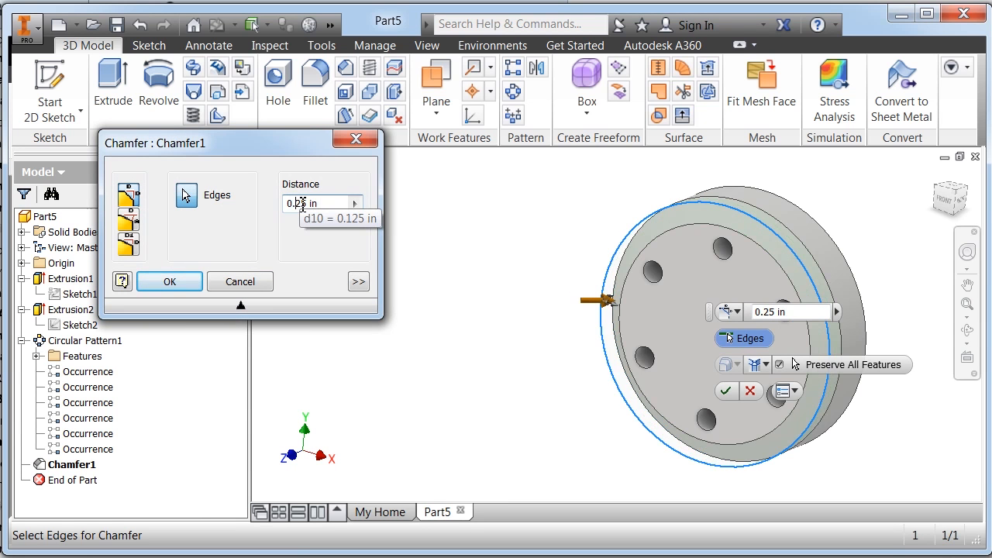
left_click(186, 284)
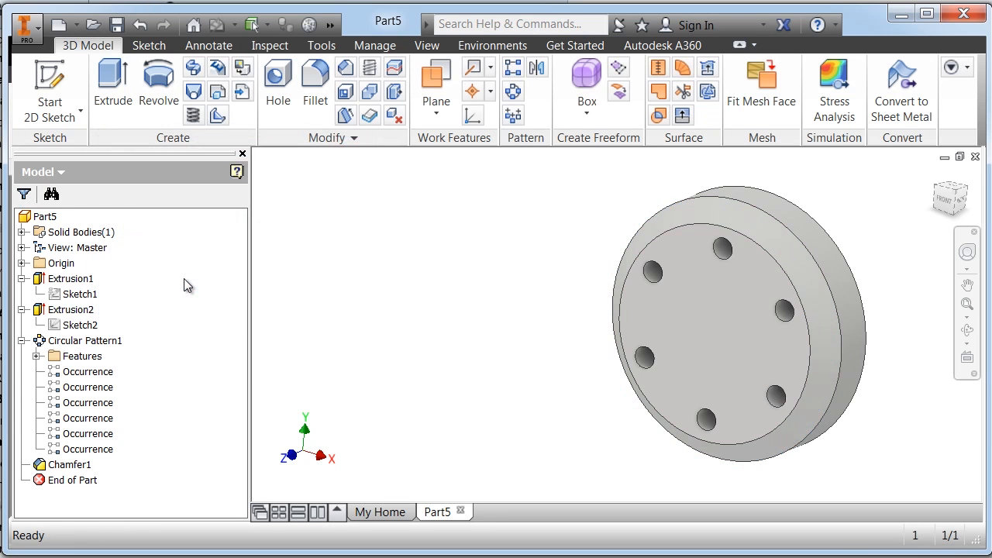